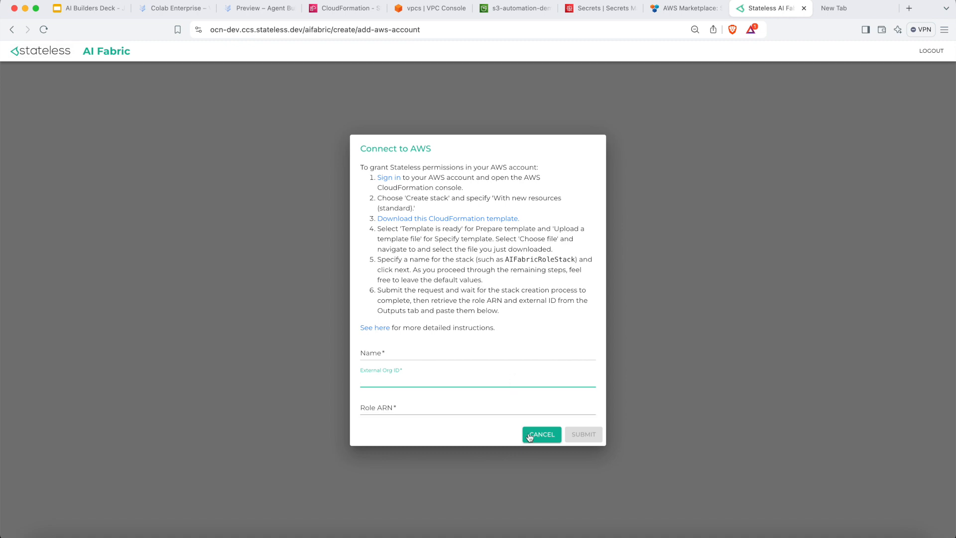
- Cancel the Connect to AWS form and choose the ACME-AWS account for the new AI Fabric connection
click(531, 440)
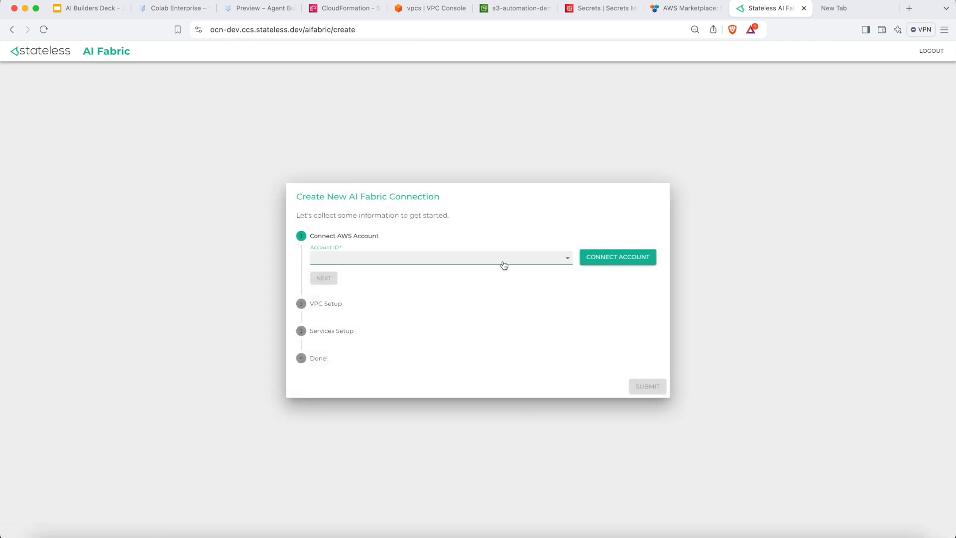
click(503, 262)
click(483, 295)
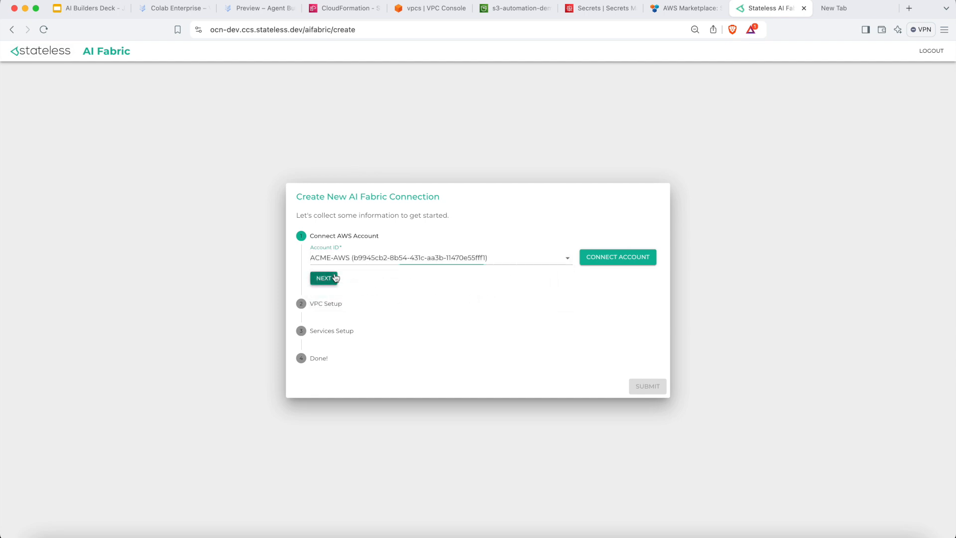
click(332, 278)
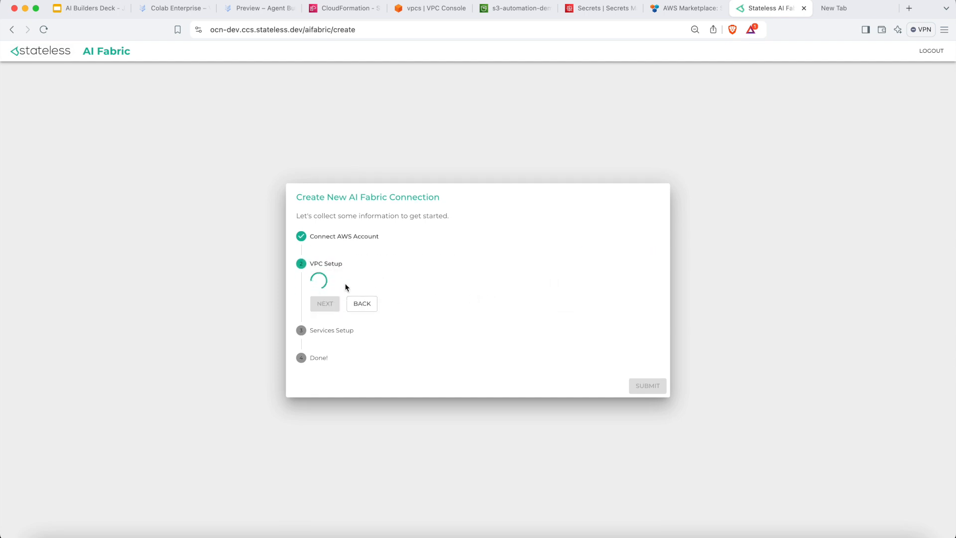
- Set the connection's VPC to Vertex-AI-Demo-vpc and add the private2-us-east-1b and private1-us-east-1a subnets
click(346, 287)
click(342, 302)
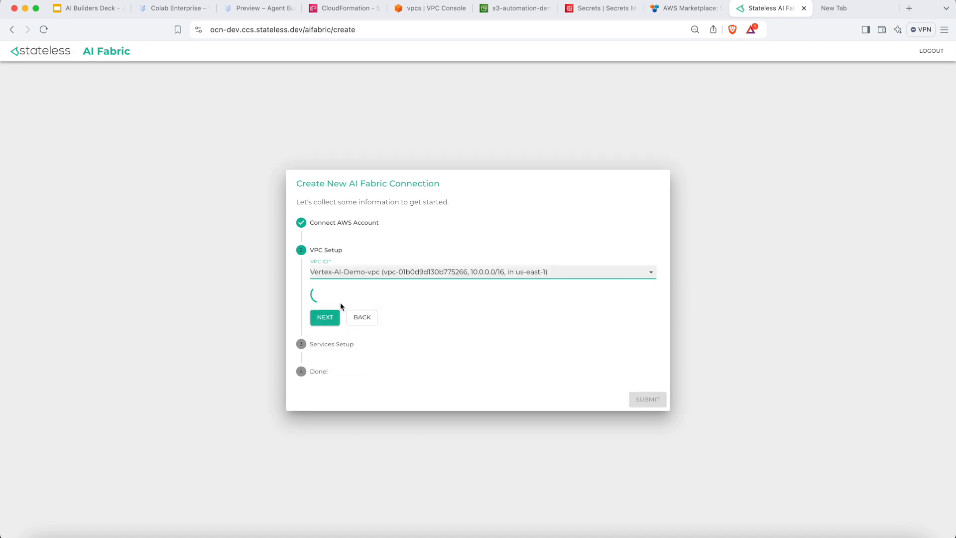
click(341, 301)
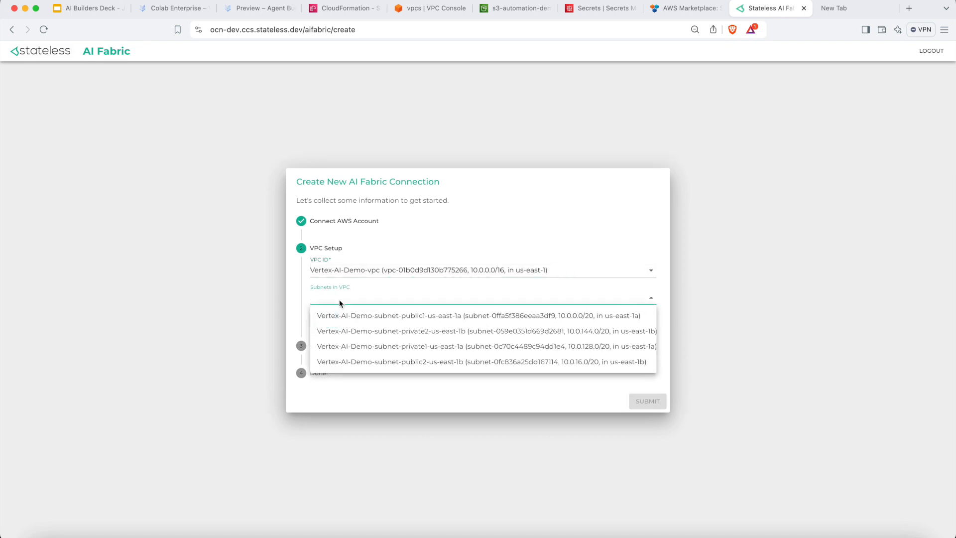
click(364, 330)
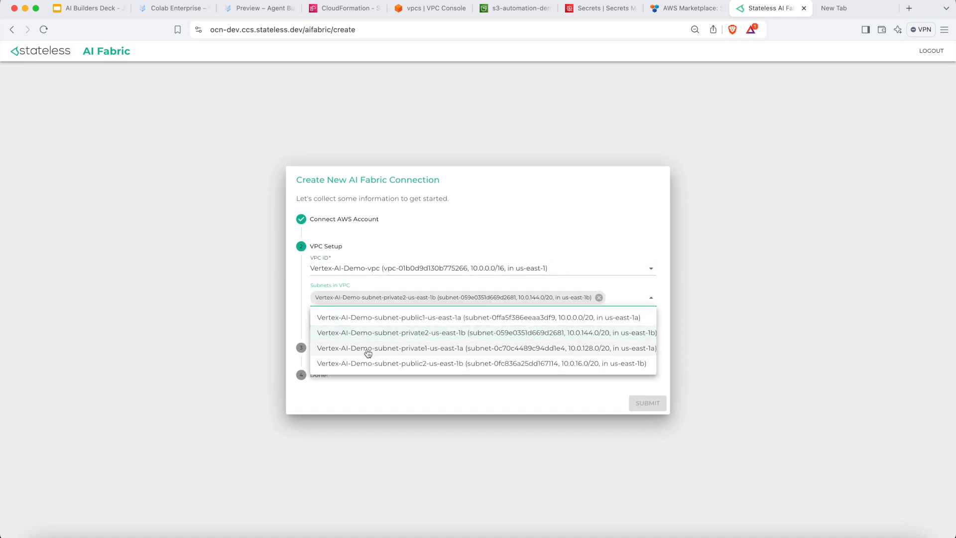
click(370, 351)
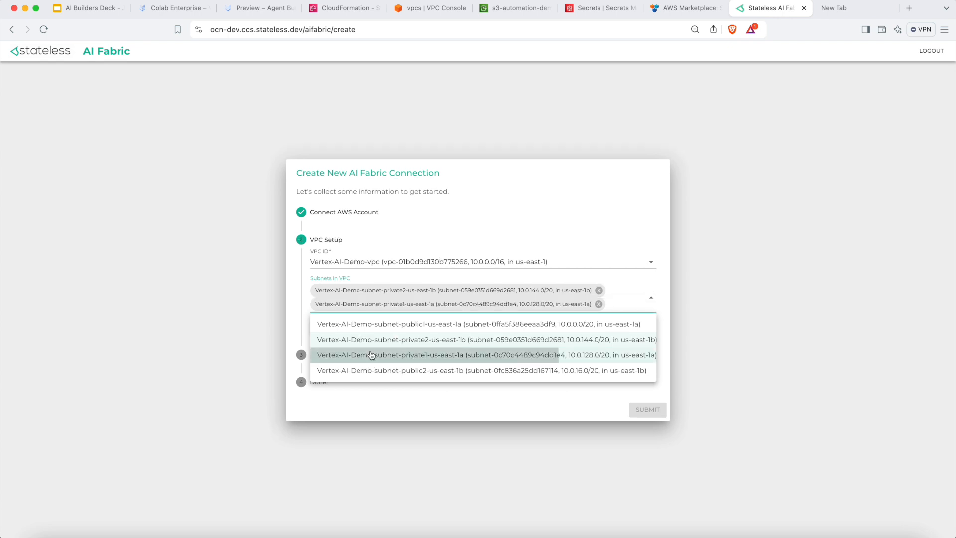
click(295, 310)
click(324, 329)
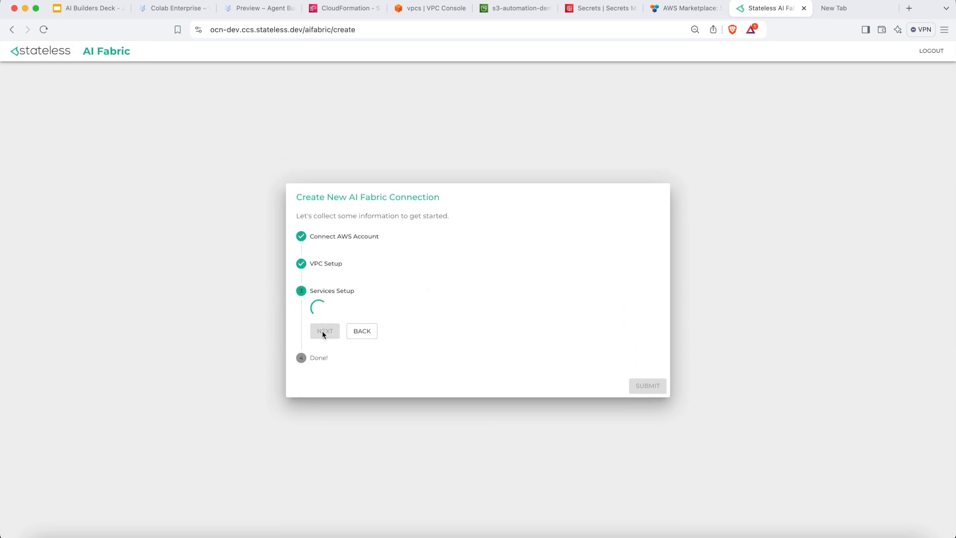
- Add the Google Apis service (GCP, global, on port 443) and submit the new AI Fabric connection
click(345, 312)
scroll(344, 368, down, 2)
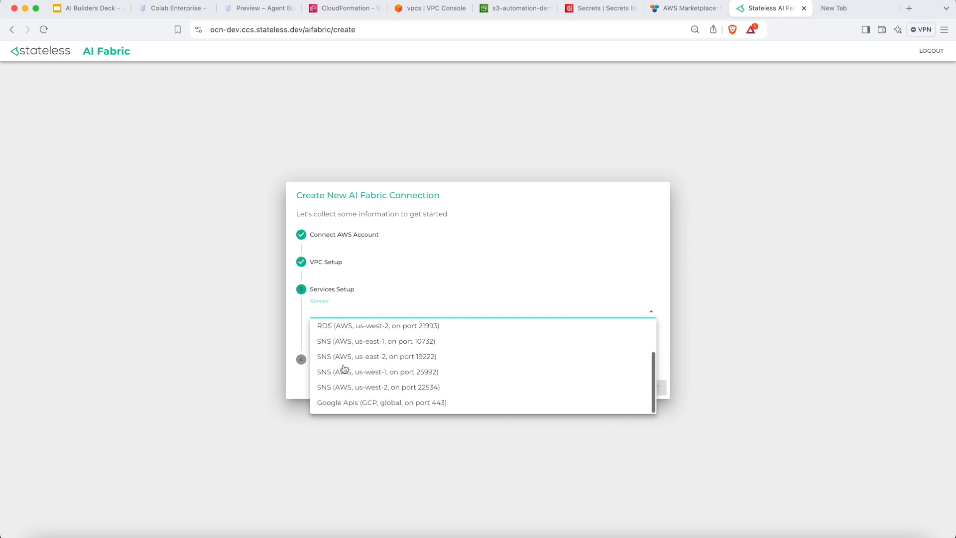
click(344, 404)
click(307, 327)
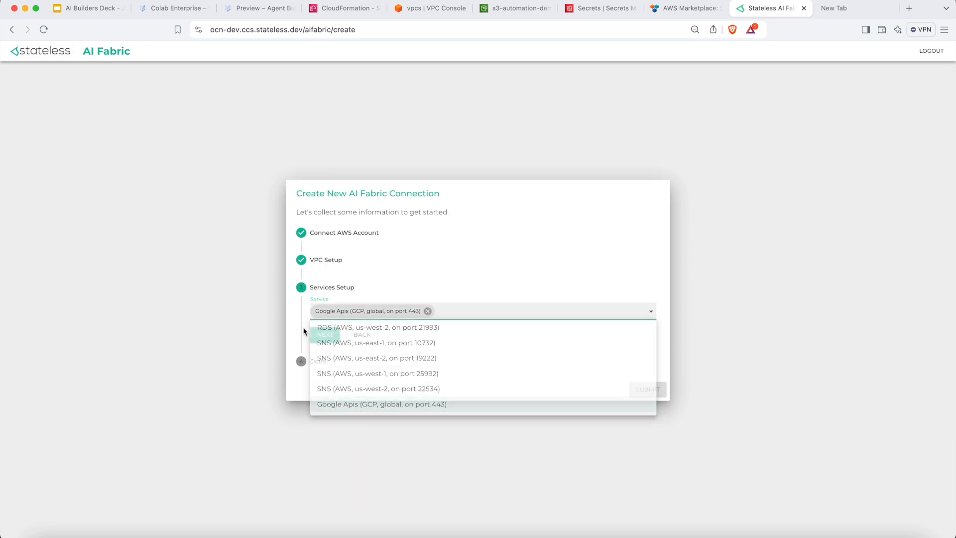
click(323, 336)
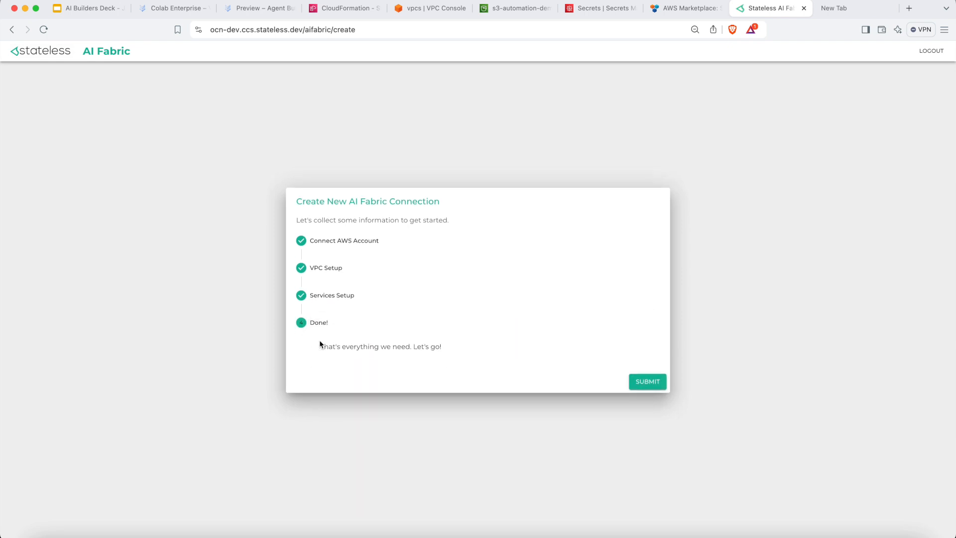
click(658, 381)
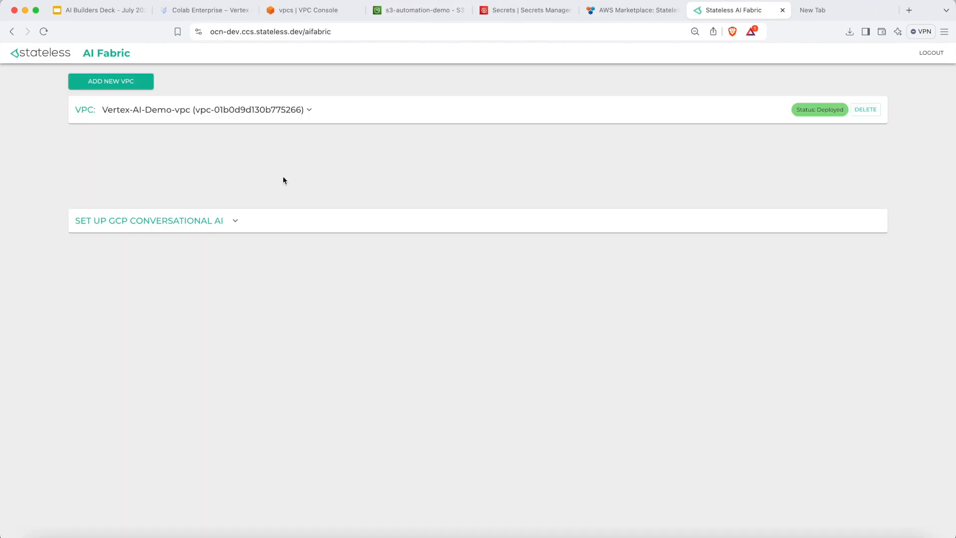
- Download the intro-grounding-gemini notebook from the GCP Conversational AI setup section into the Downloads folder
click(214, 221)
click(175, 269)
click(576, 299)
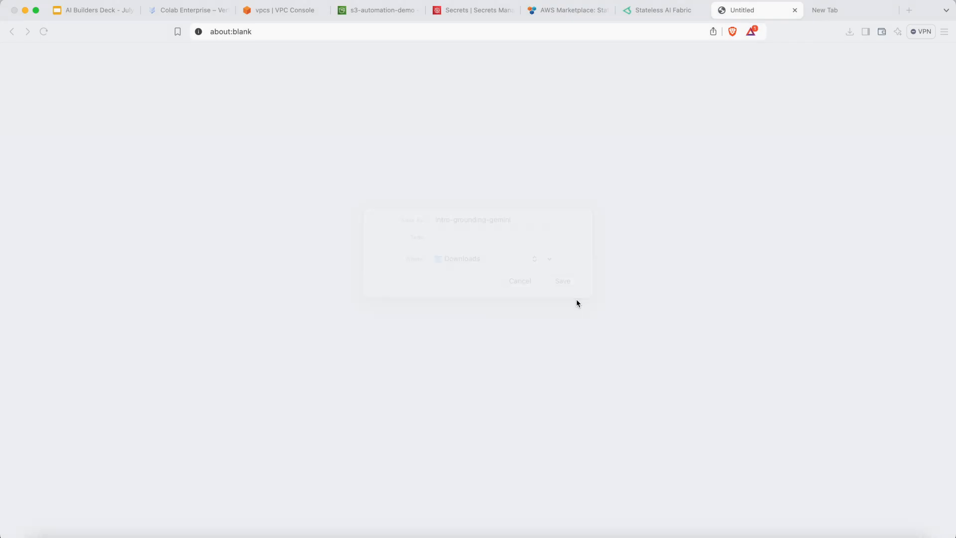
- Switch to Colab Enterprise and import intro-grounding-gemini.ipynb from the computer's Downloads folder
click(230, 15)
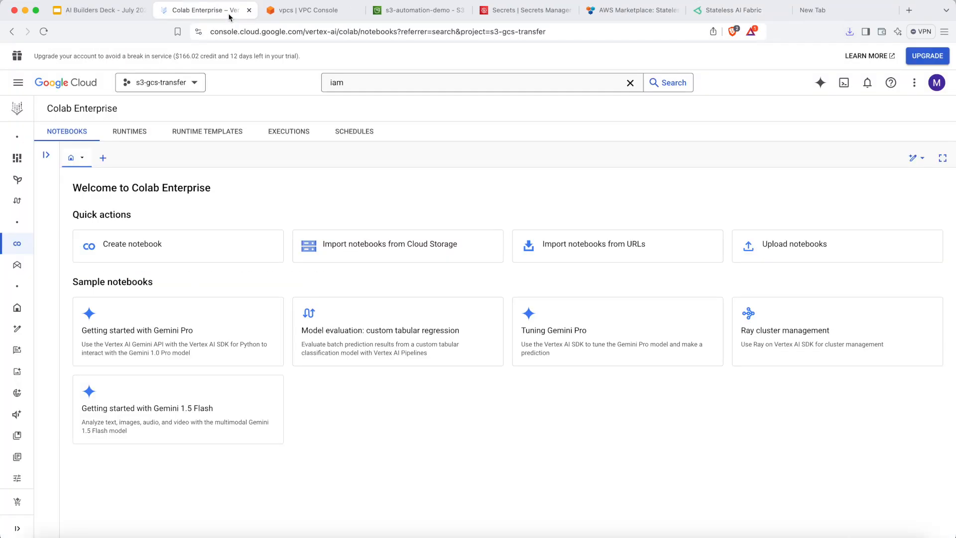
click(785, 257)
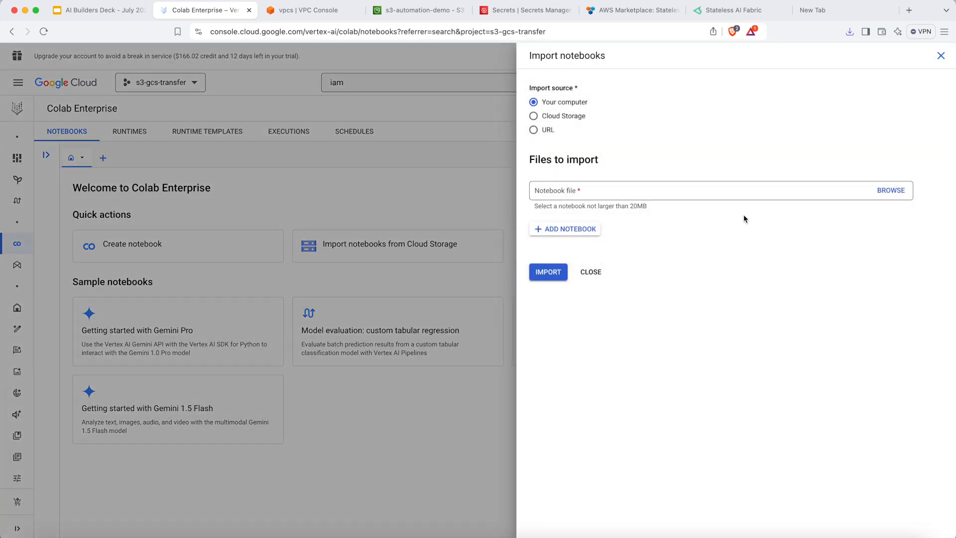
click(896, 191)
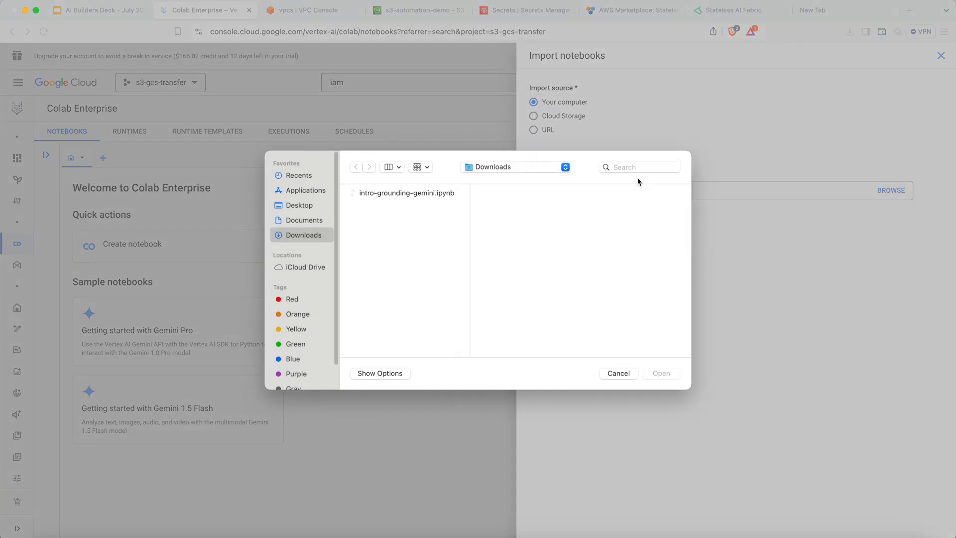
click(451, 193)
click(671, 379)
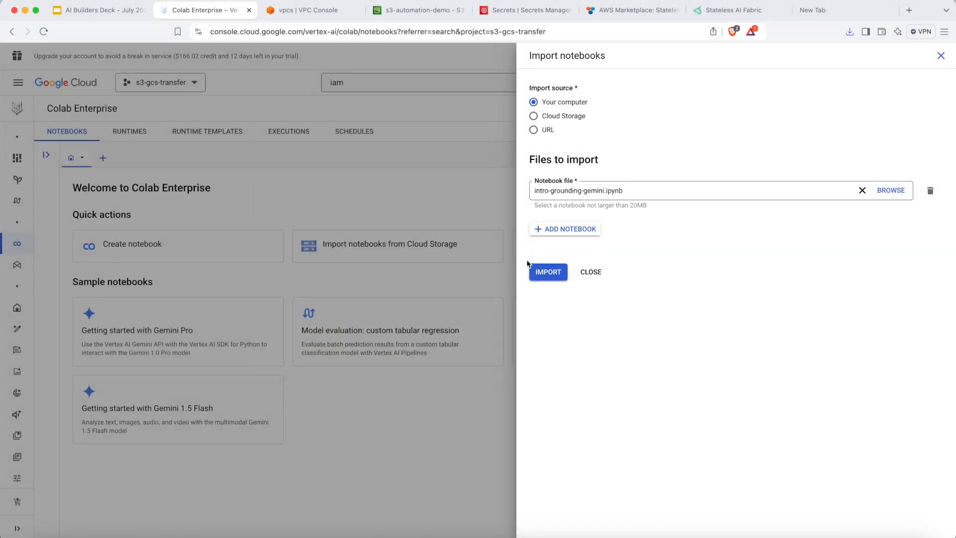
click(537, 274)
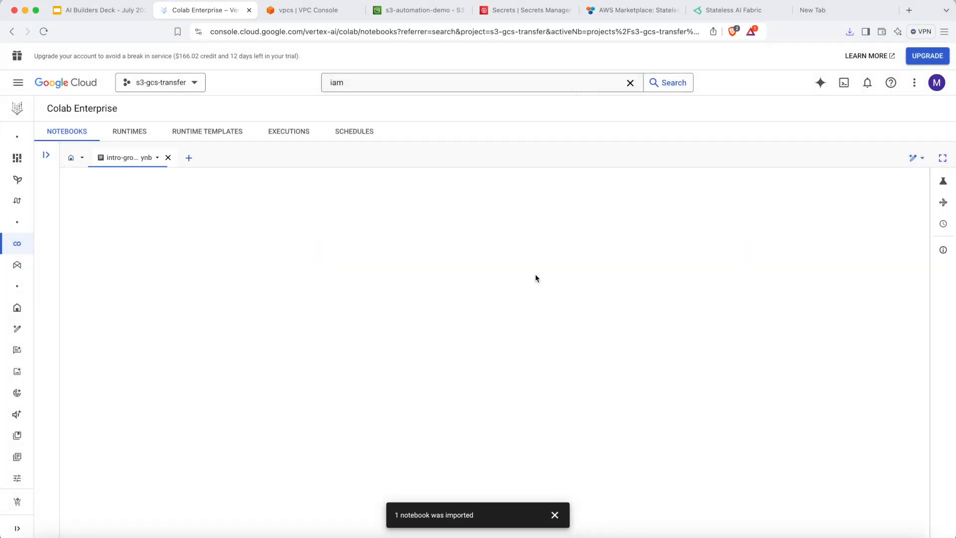
- Run the notebook's opening license cell and the Google Cloud authentication cell under Setup
key(shift+Return)
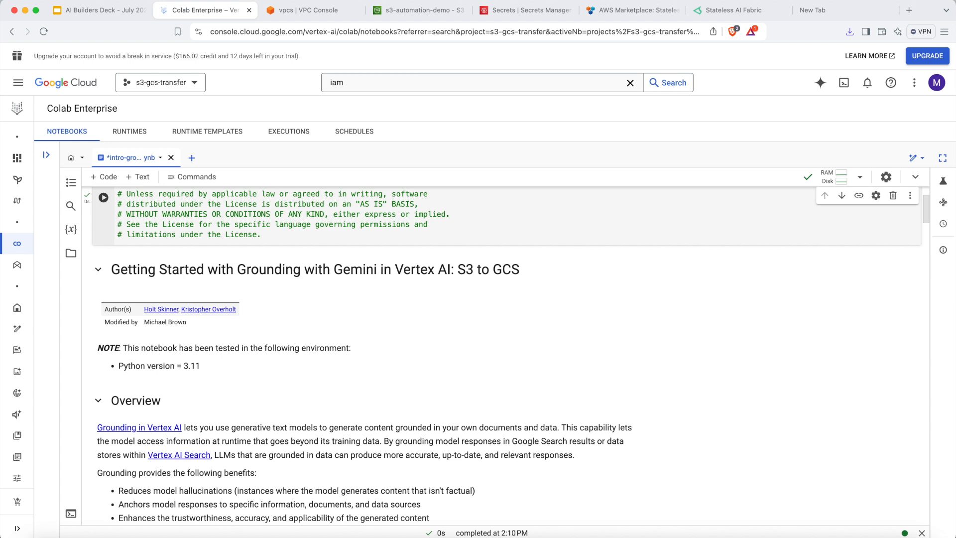
scroll(282, 357, down, 5)
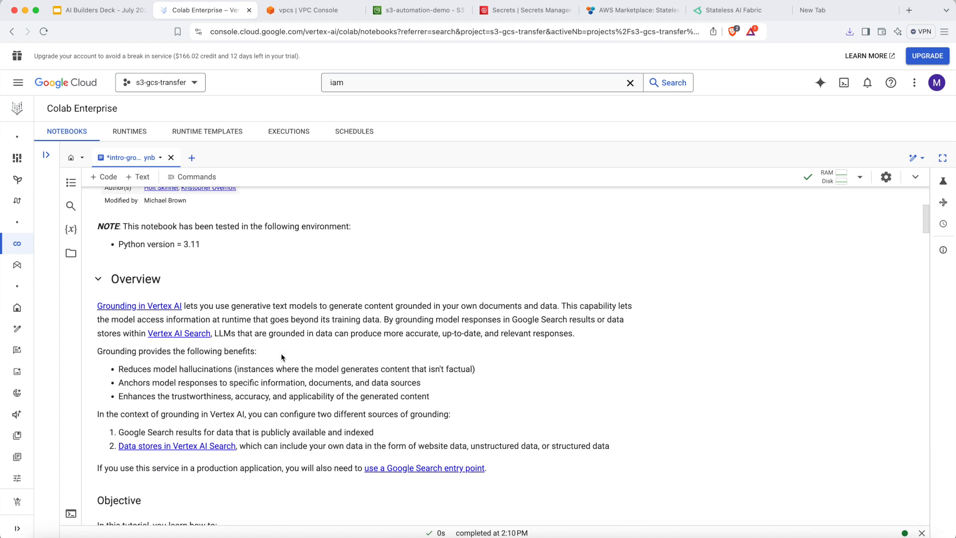
scroll(282, 358, down, 7)
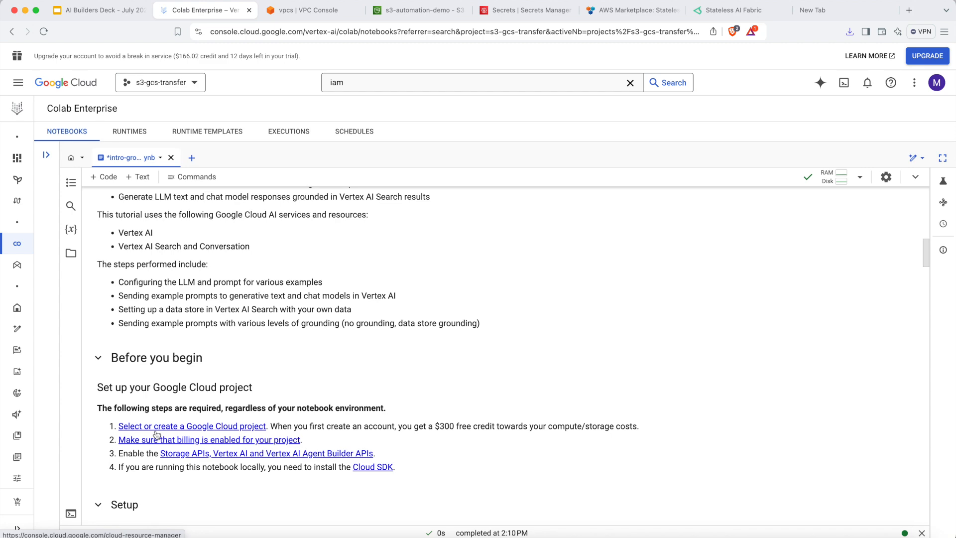
scroll(156, 434, down, 3)
click(155, 433)
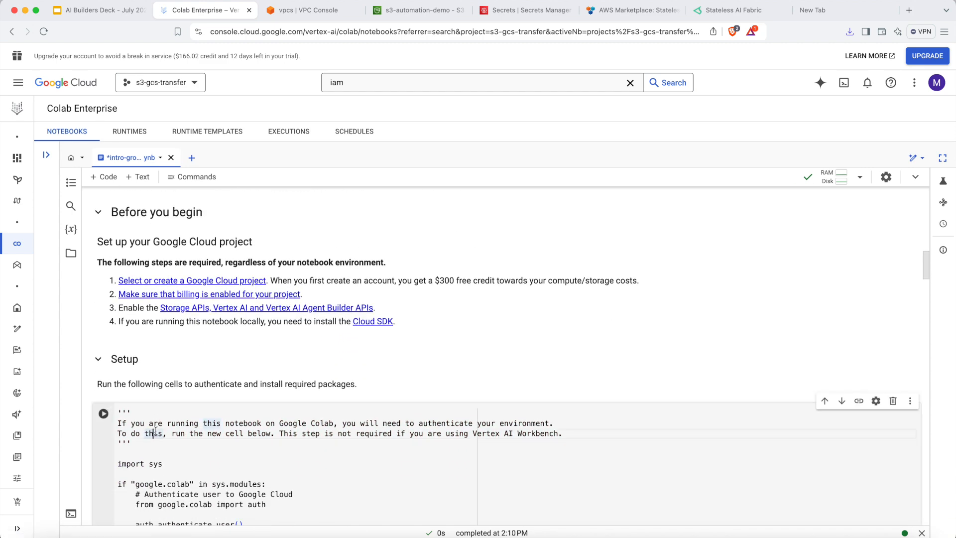
key(ctrl+Return)
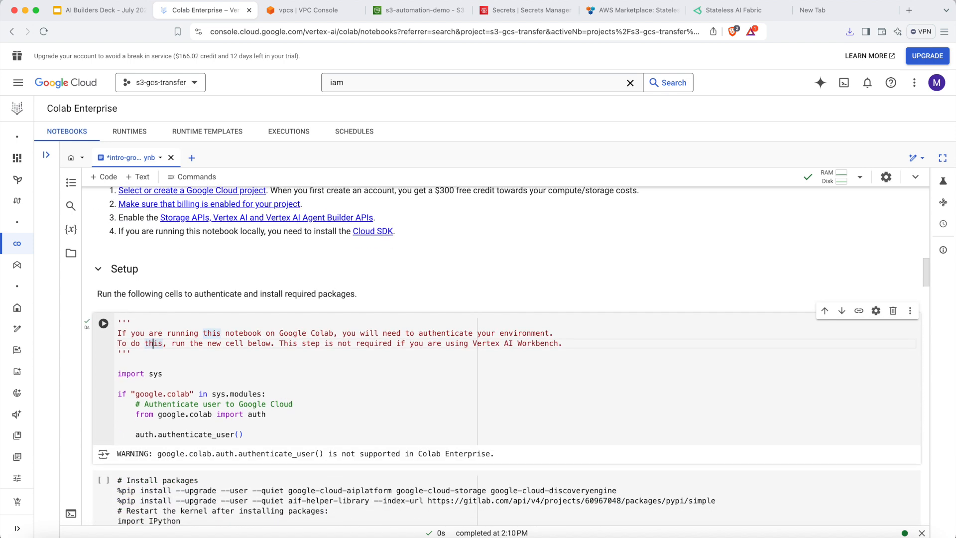
- Run the package installation cell and the cell setting PROJECT_ID to s3-gcs-transfer and REGION to us-central1
click(169, 502)
key(ctrl+Return)
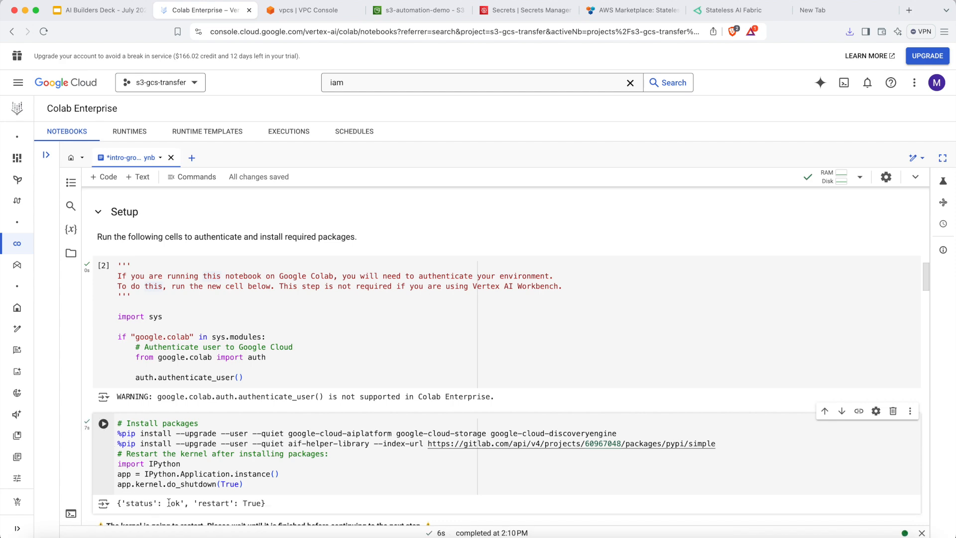
scroll(169, 503, down, 6)
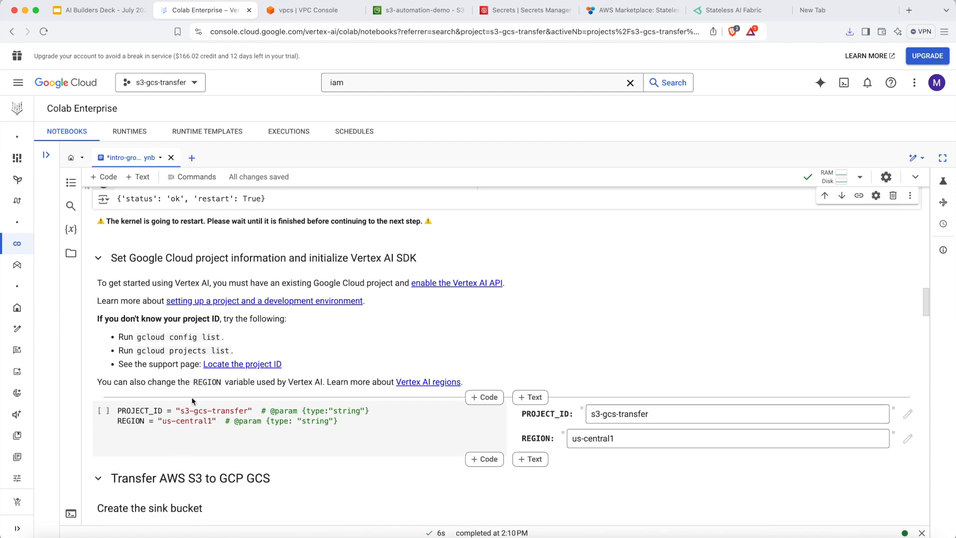
click(185, 411)
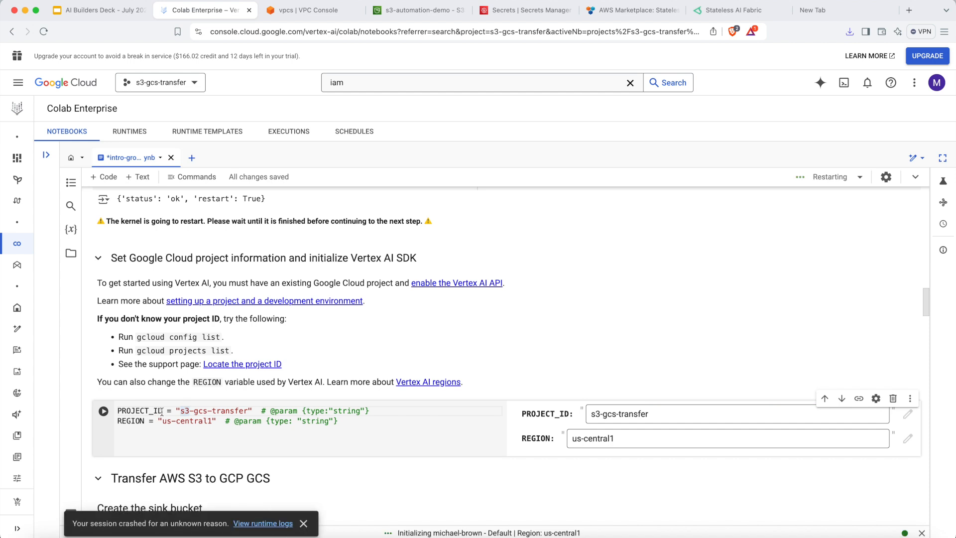
click(104, 415)
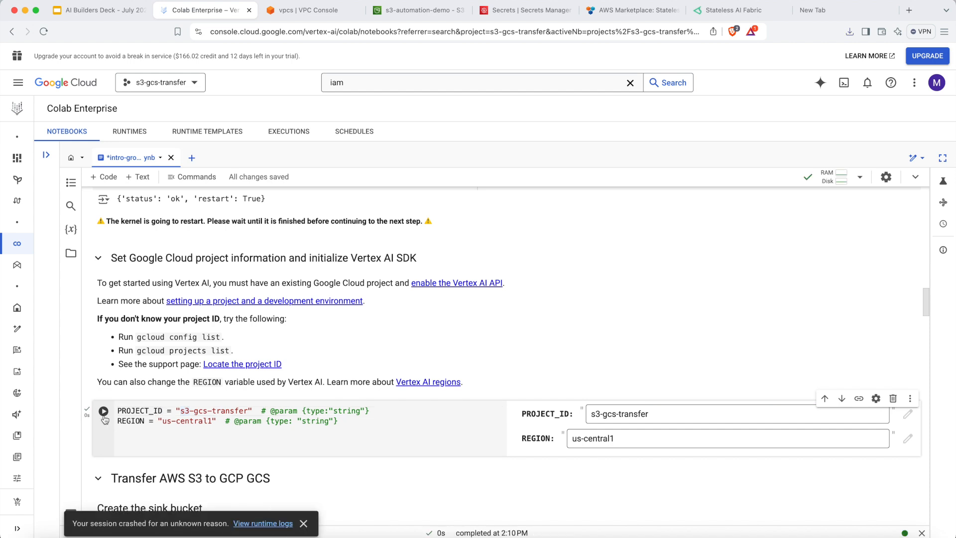
- Run the sink bucket cell to get or create the GCS bucket s3-automation-demo for the S3 data
scroll(105, 398, down, 2)
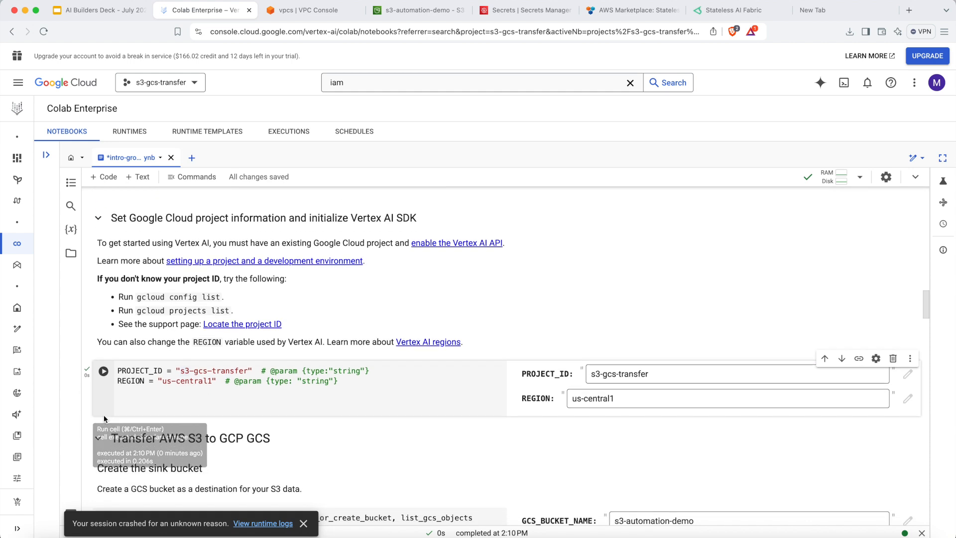
scroll(237, 363, down, 1)
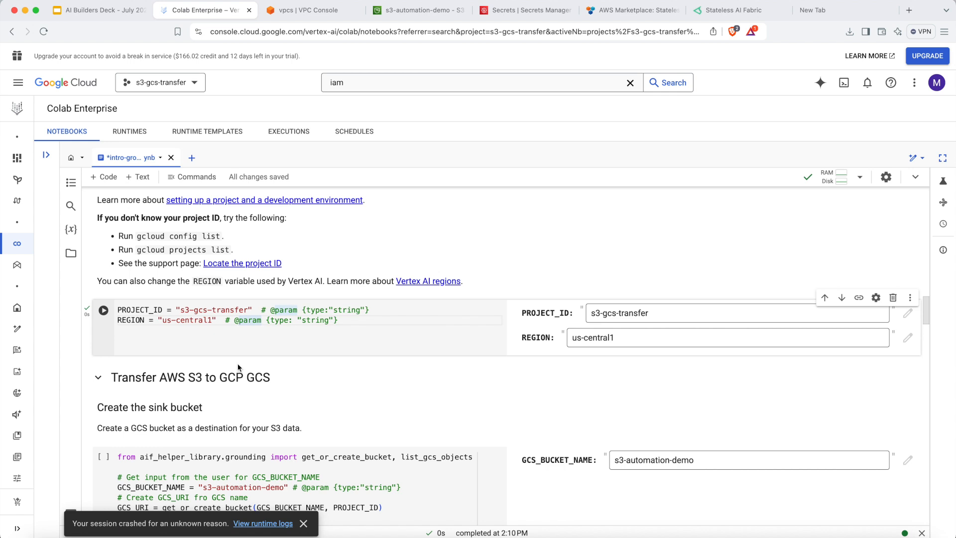
scroll(236, 348, down, 1)
scroll(235, 349, down, 3)
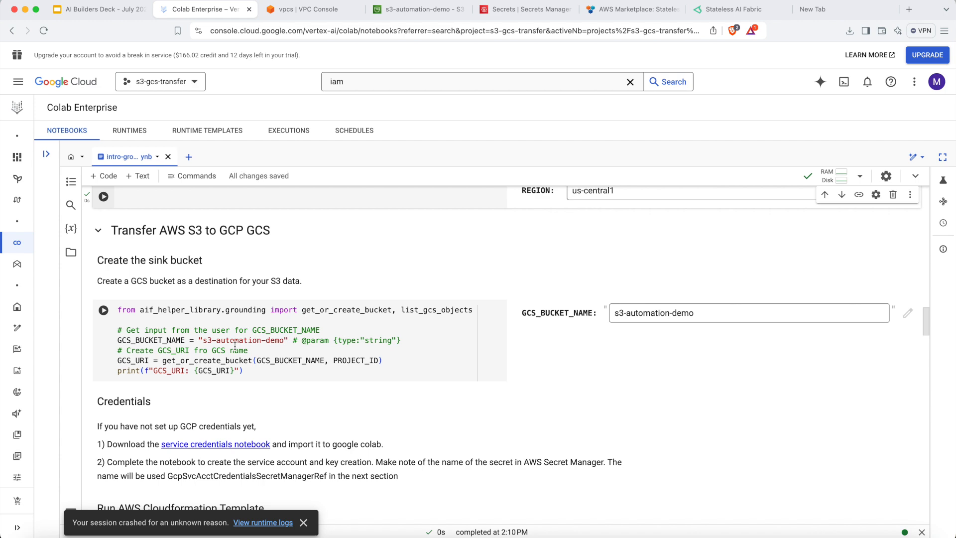
click(104, 309)
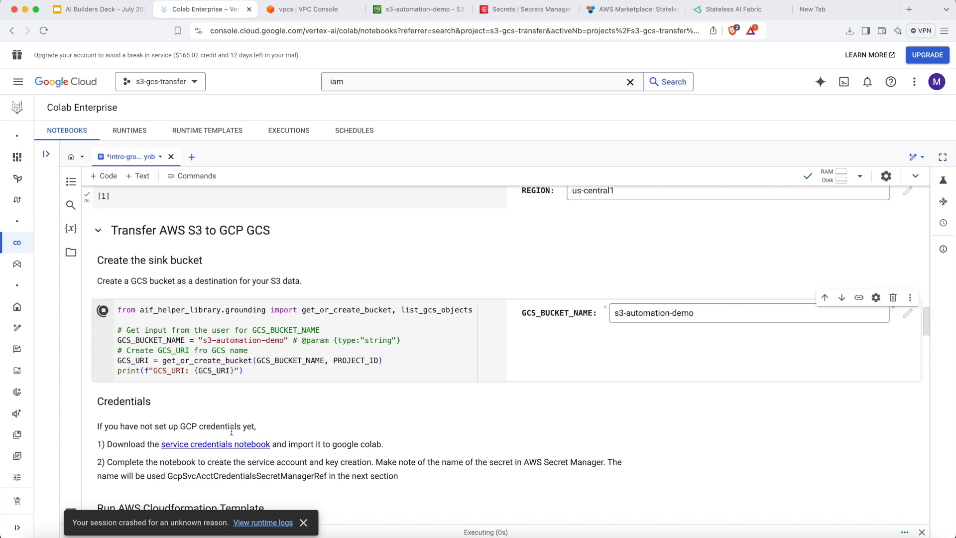
- Download the CloudFormation template from the Run AWS Cloudformation Template section as s3-gcs-transfer-rsync into Downloads
scroll(232, 423, down, 2)
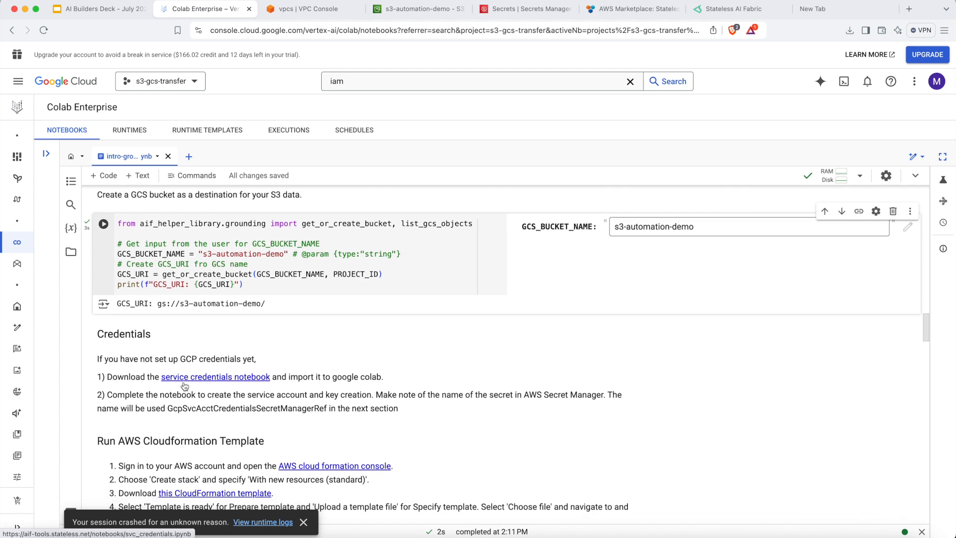
scroll(184, 386, down, 1)
scroll(197, 394, down, 5)
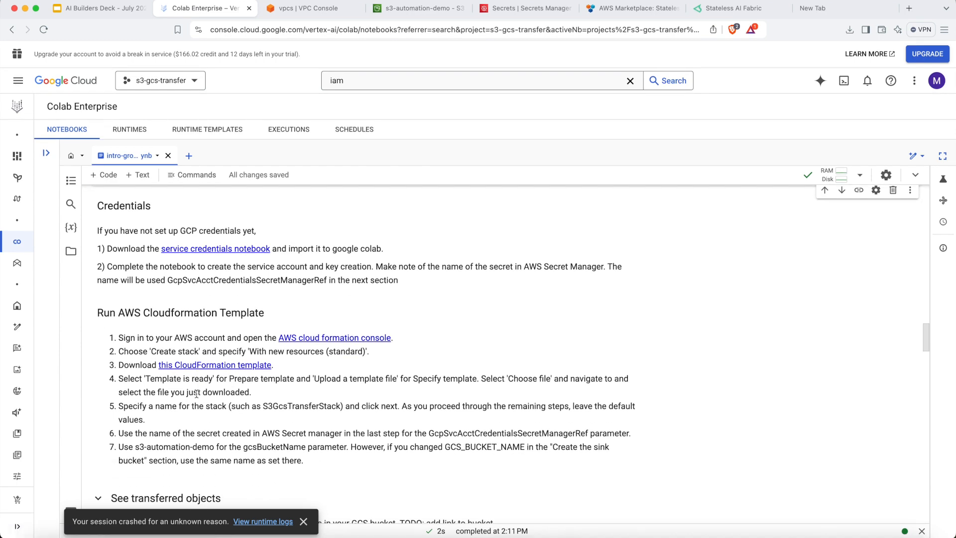
click(205, 365)
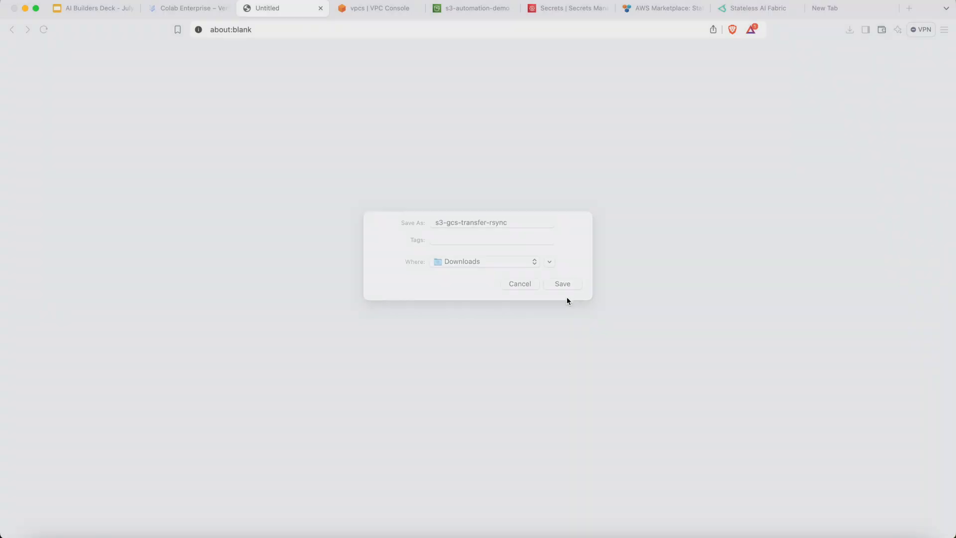
click(568, 297)
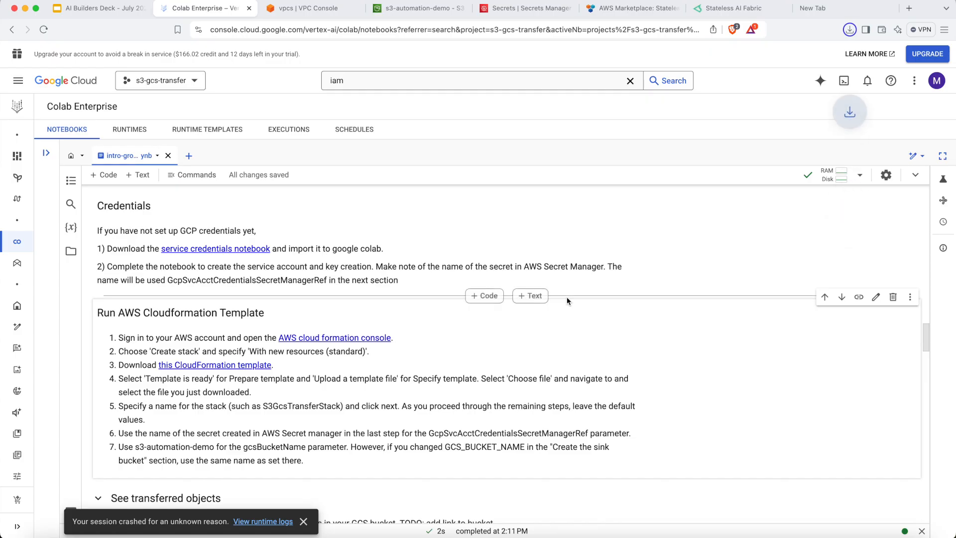
- Open the AWS CloudFormation console, start a new stack, and upload s3-gcs-transfer-rsync.yaml from Downloads as its template
click(374, 342)
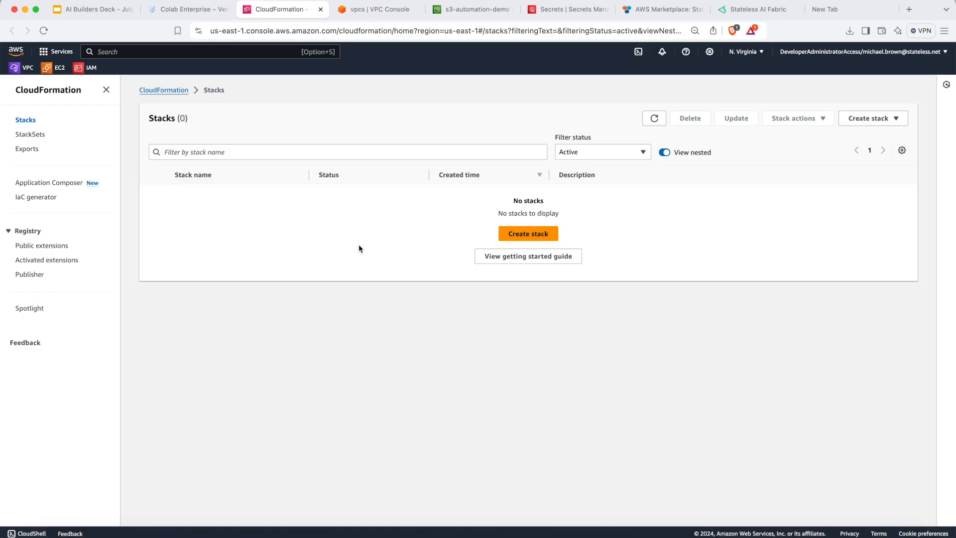
click(537, 233)
click(535, 333)
click(333, 377)
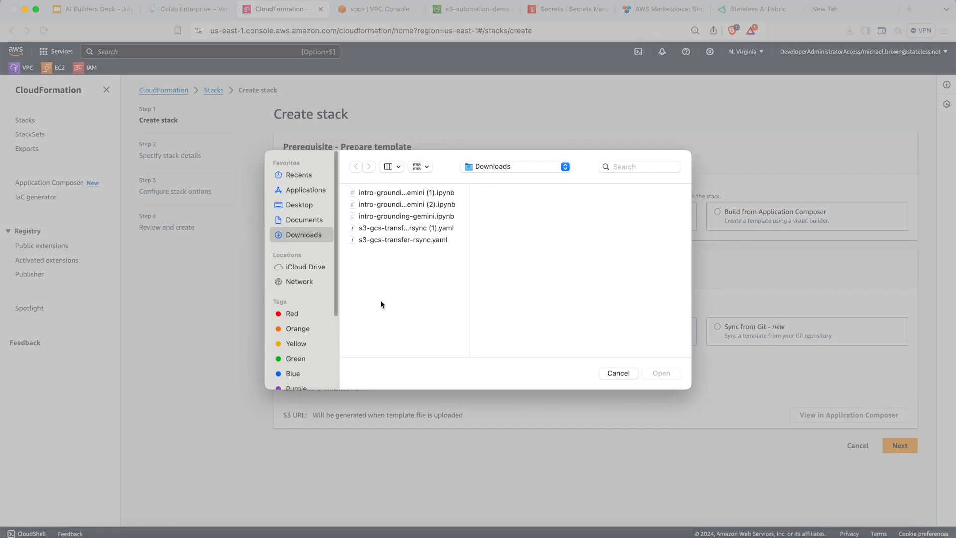
click(427, 239)
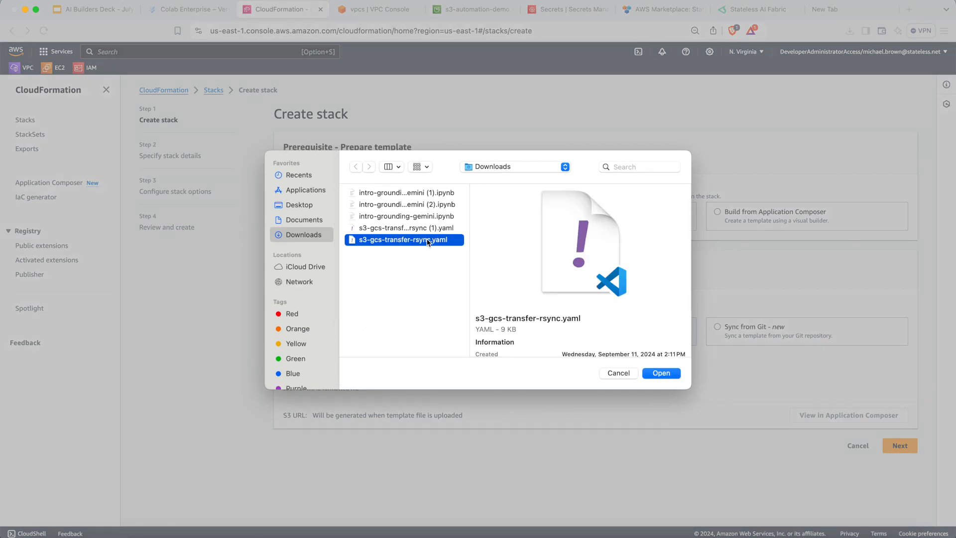
click(654, 374)
click(891, 466)
- Name the stack s3-gcs-transfer-demo and set GcpSvcAcctCredentialsSecretManagerRef to aifabric/S3GcsTransferDemo/GCPSvcAcctSecretDemo, copied from AWS Secrets Manager
click(406, 192)
click(397, 212)
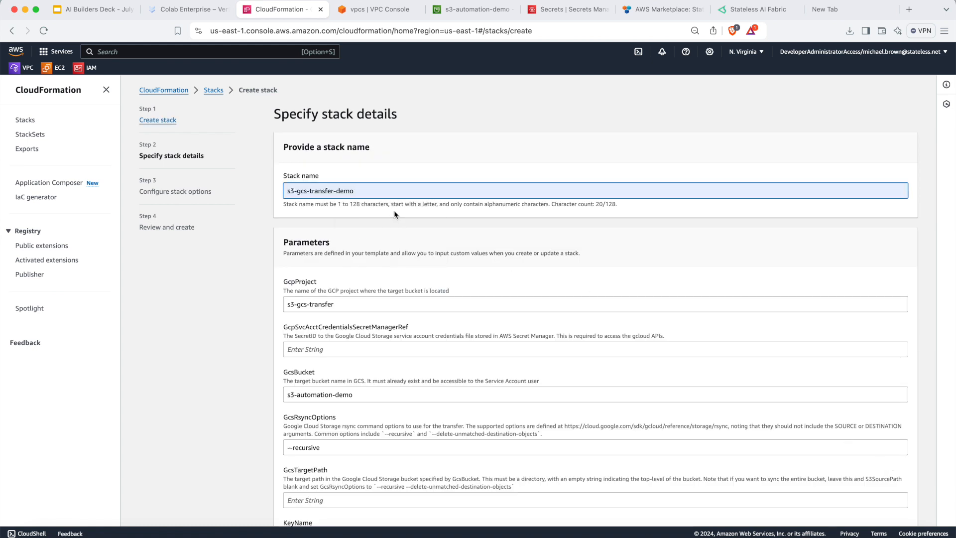
scroll(364, 251, down, 1)
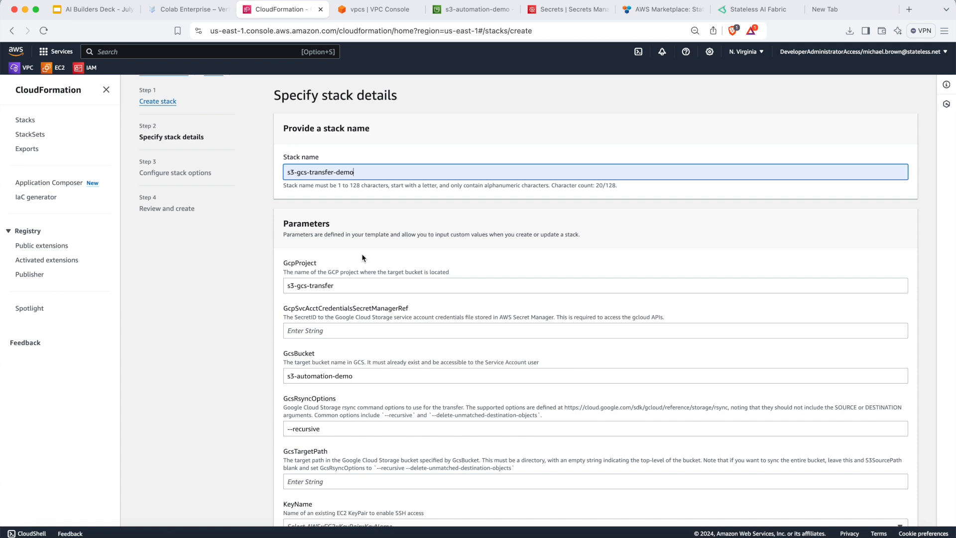
scroll(362, 257, down, 2)
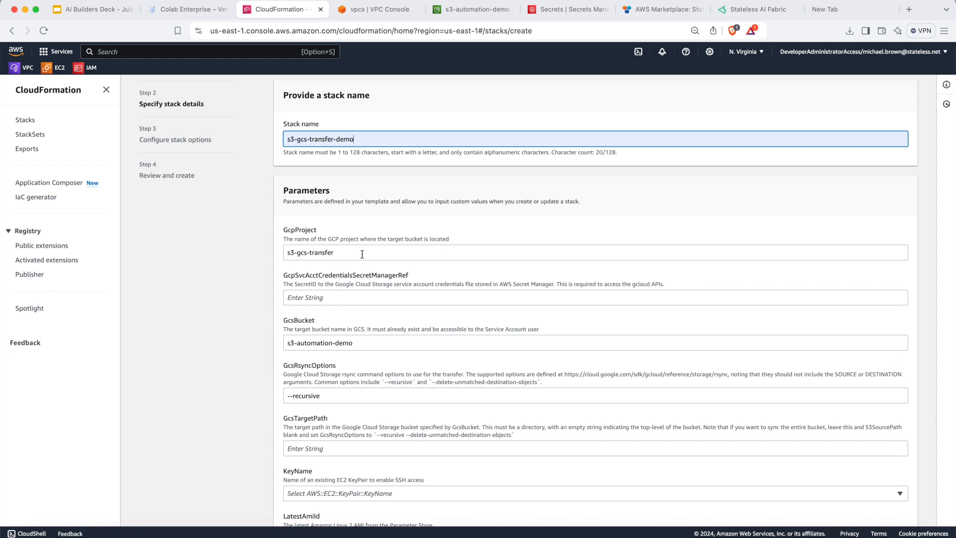
scroll(362, 254, down, 2)
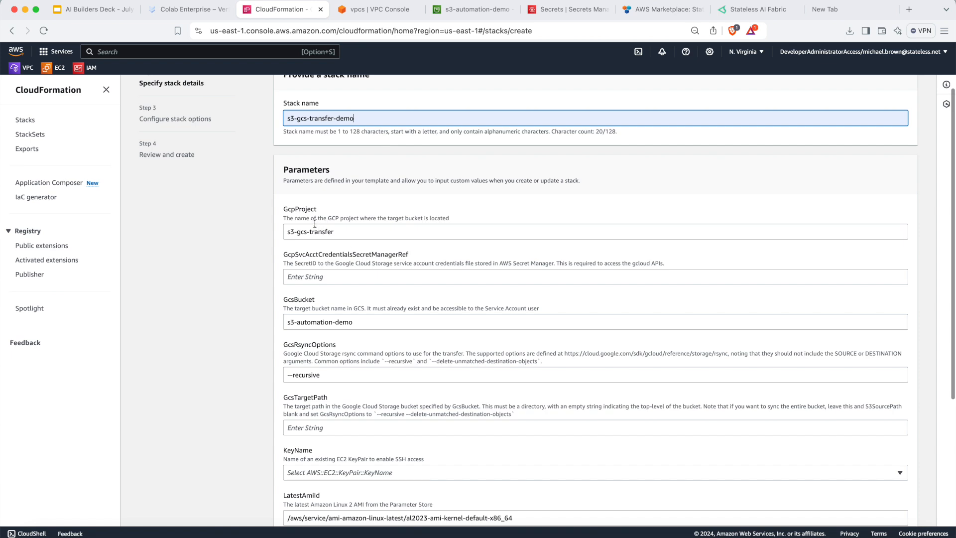
scroll(314, 236, down, 1)
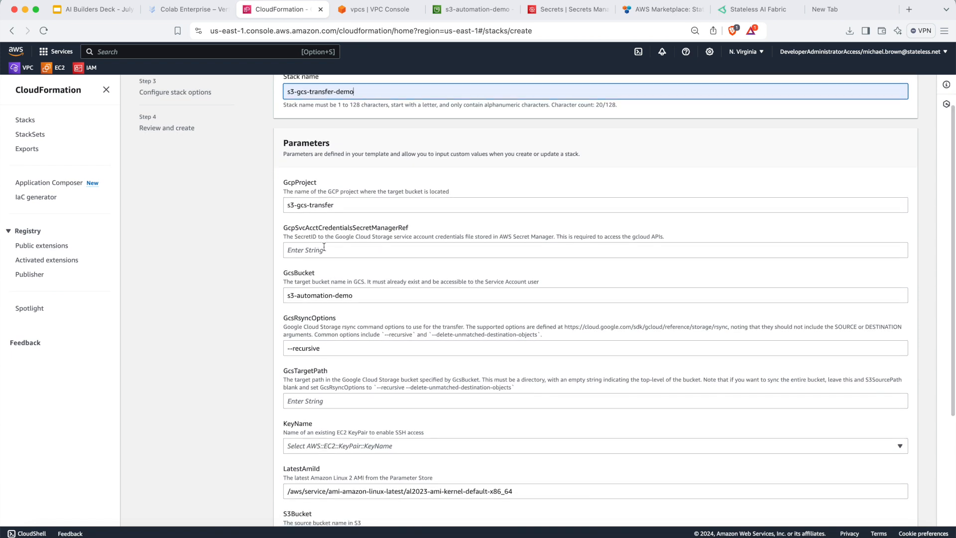
click(561, 14)
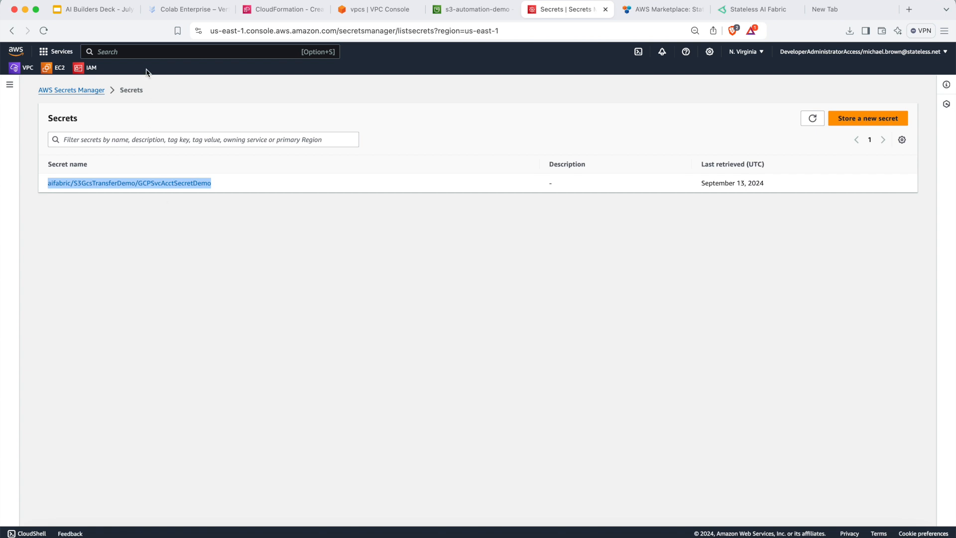
click(275, 11)
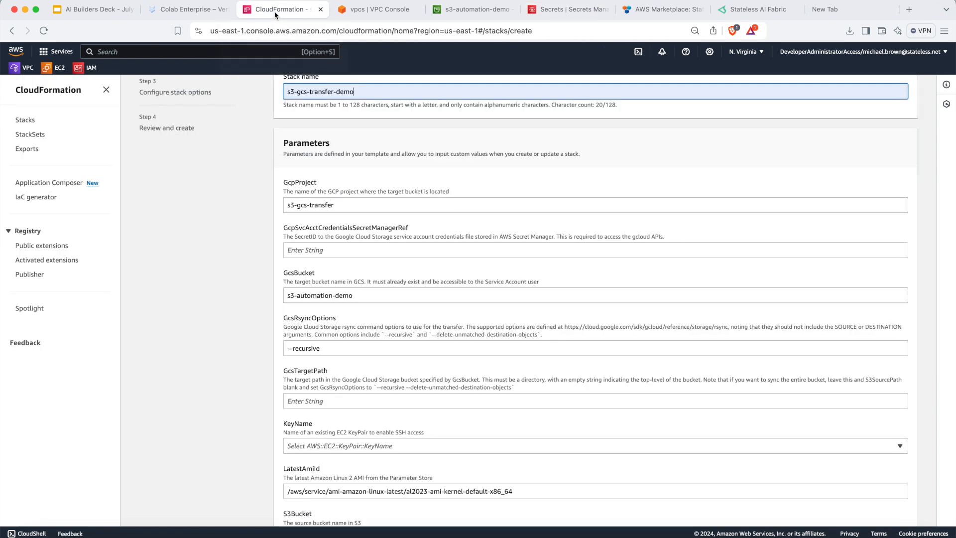
click(328, 250)
key(super+v)
- Choose the signed-in account holder's existing EC2 key pair for the KeyName parameter, leaving the preceding parameters at their defaults
scroll(301, 278, down, 1)
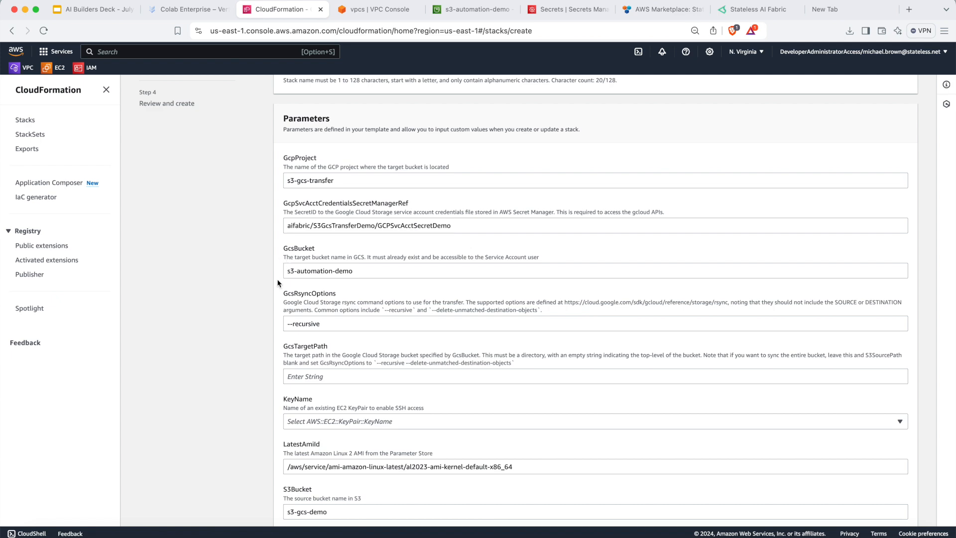
scroll(282, 279, down, 1)
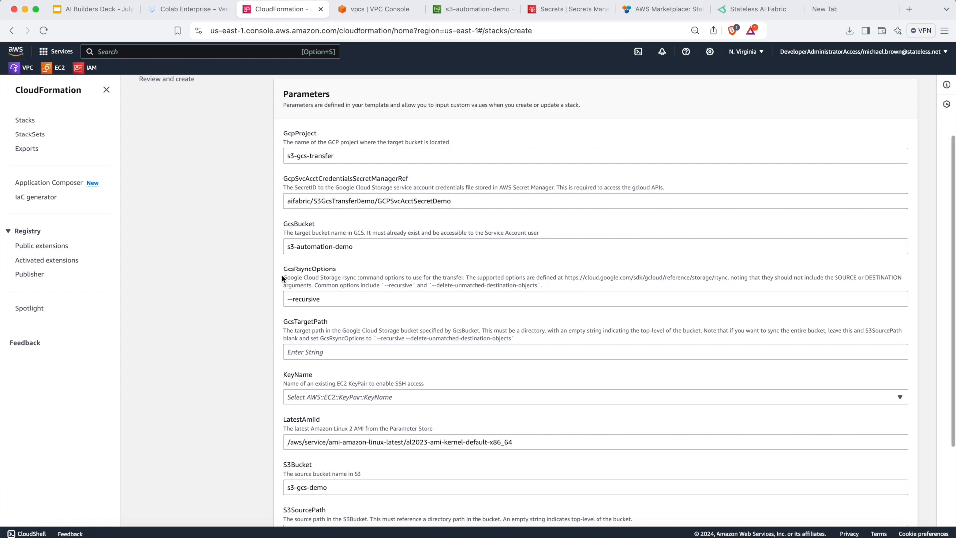
scroll(279, 279, down, 1)
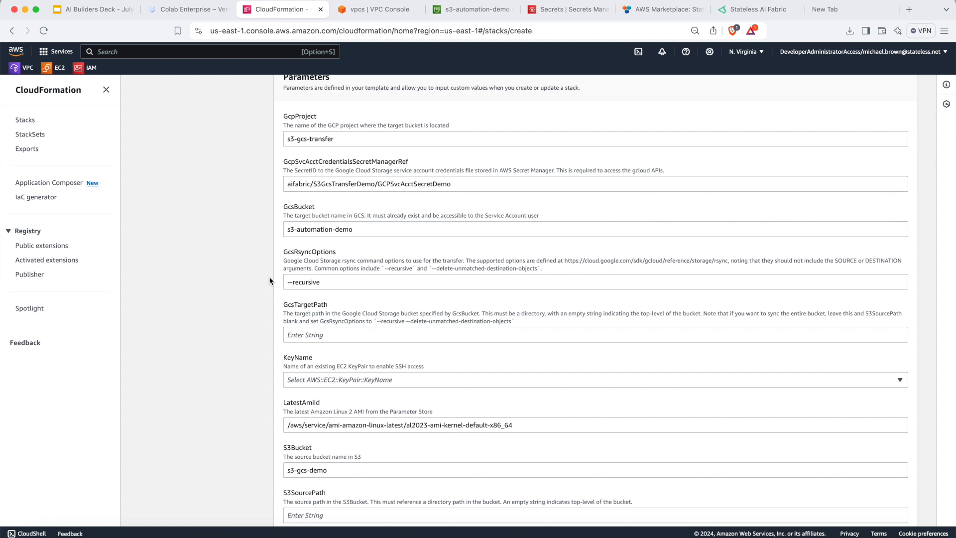
scroll(276, 306, down, 1)
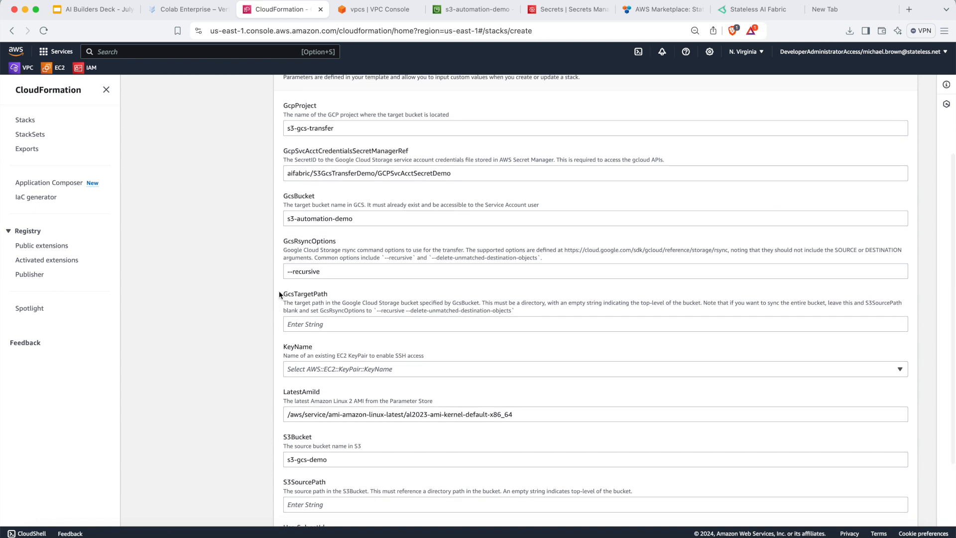
scroll(288, 272, down, 1)
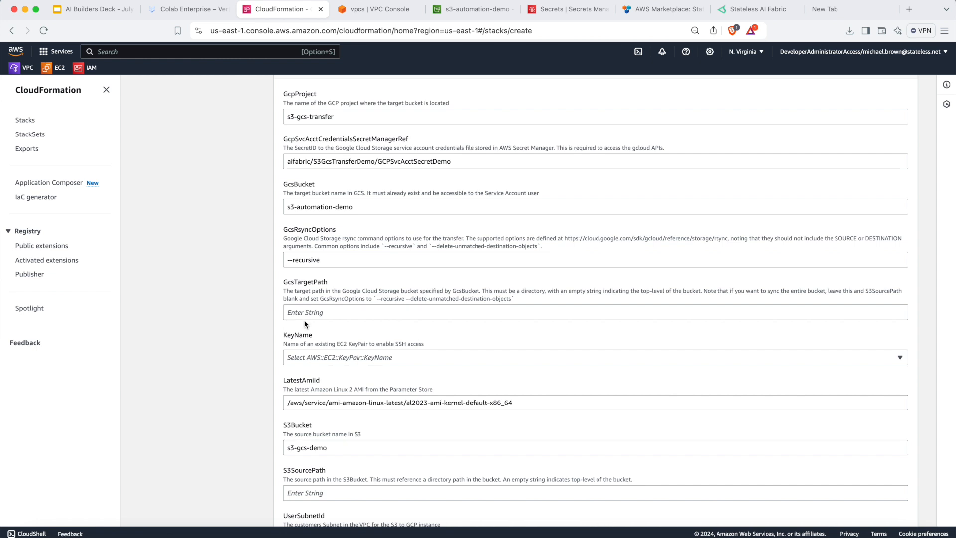
scroll(306, 324, down, 1)
click(301, 343)
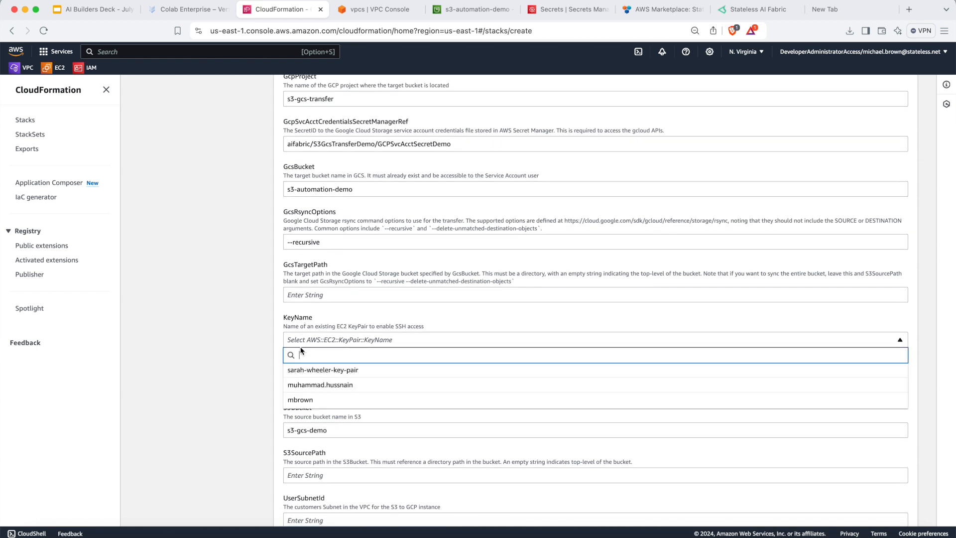
click(298, 400)
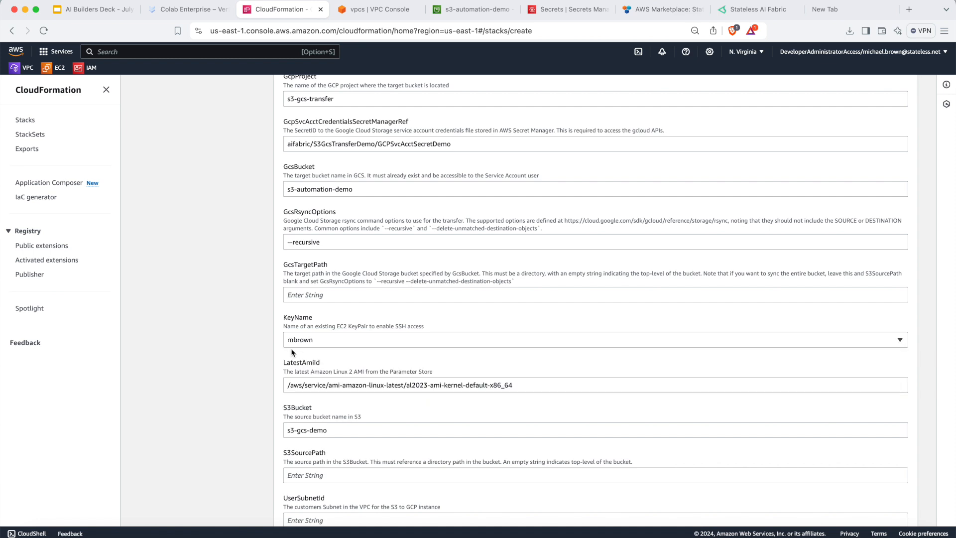
- Set the S3SourcePath parameter to s3-automation-demo, using the bucket name from the Amazon S3 page
scroll(279, 346, down, 2)
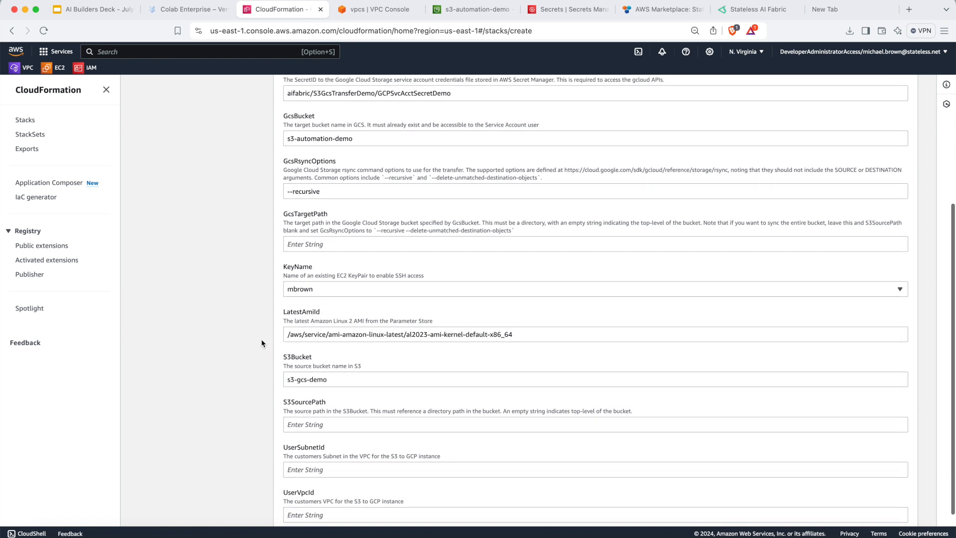
scroll(261, 339, down, 2)
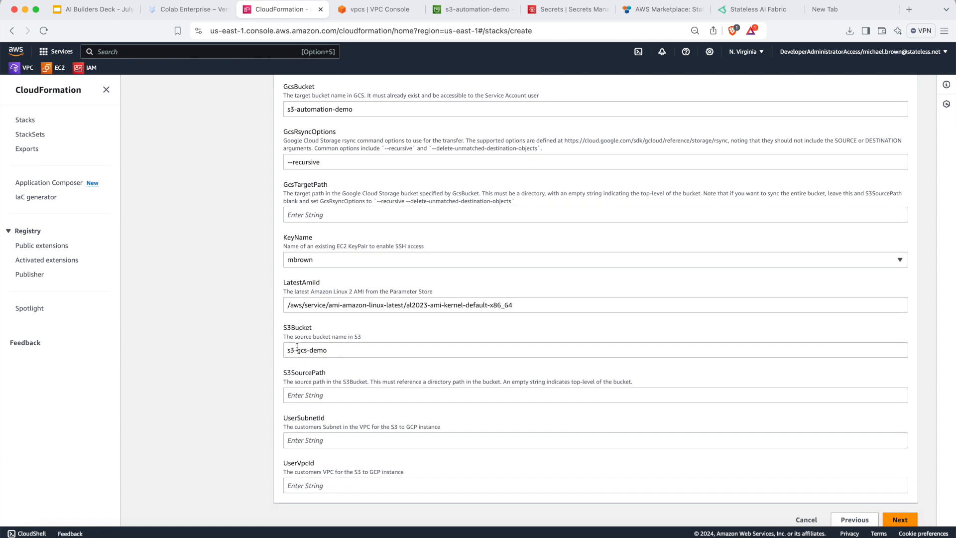
click(469, 9)
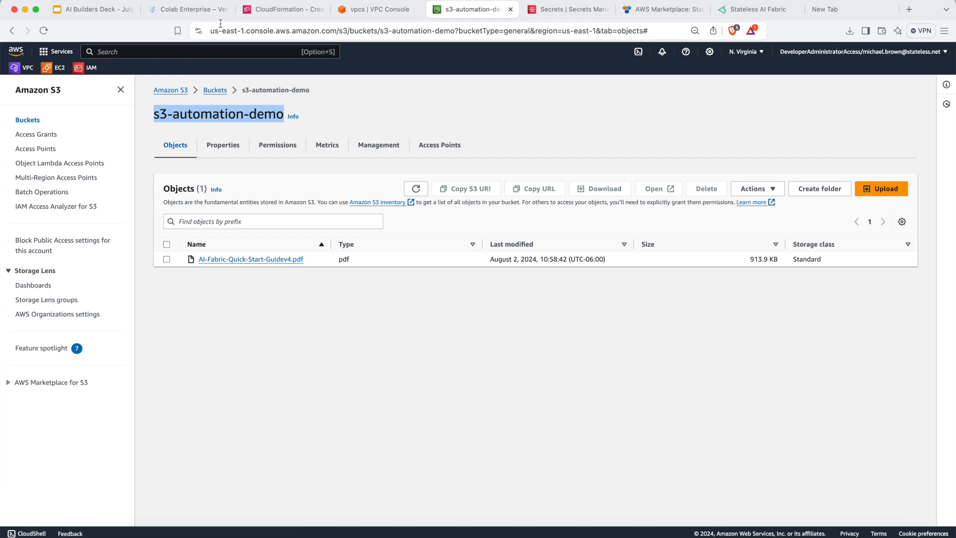
click(275, 10)
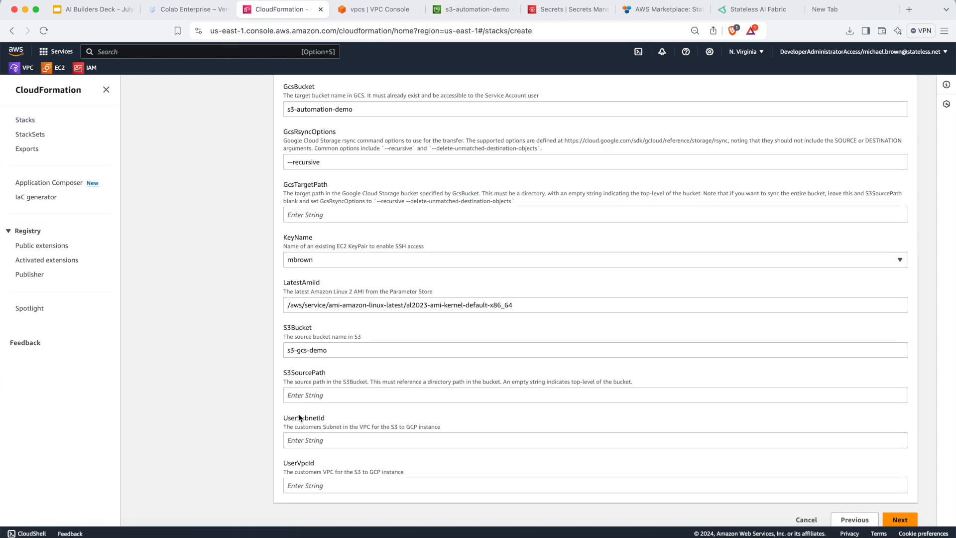
click(318, 396)
text(s3-automation-demo)
click(287, 424)
- Copy the Vertex-AI-Demo-vpc ID from Stateless AI Fabric and set the stack's UserVpcId parameter to vpc-01b0d9d130b775266
scroll(286, 425, down, 1)
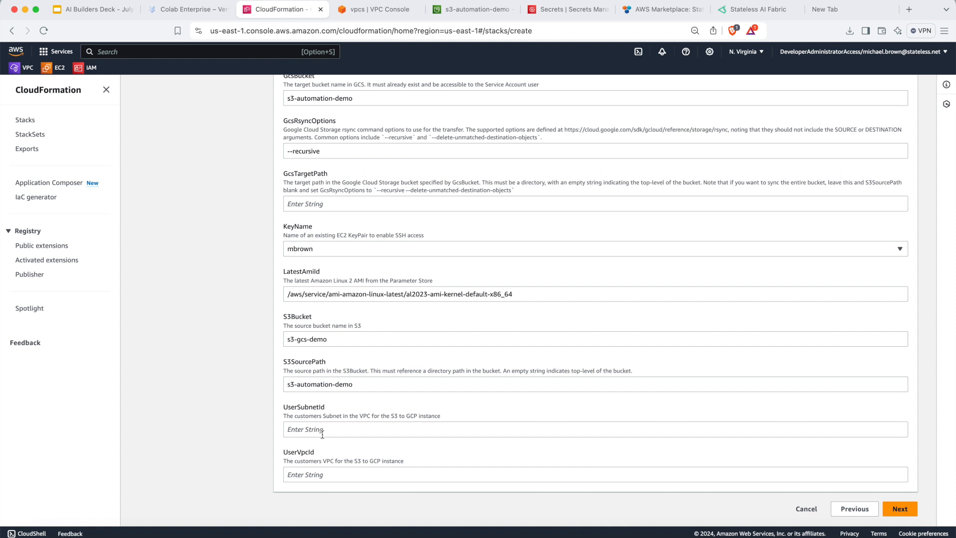
click(747, 10)
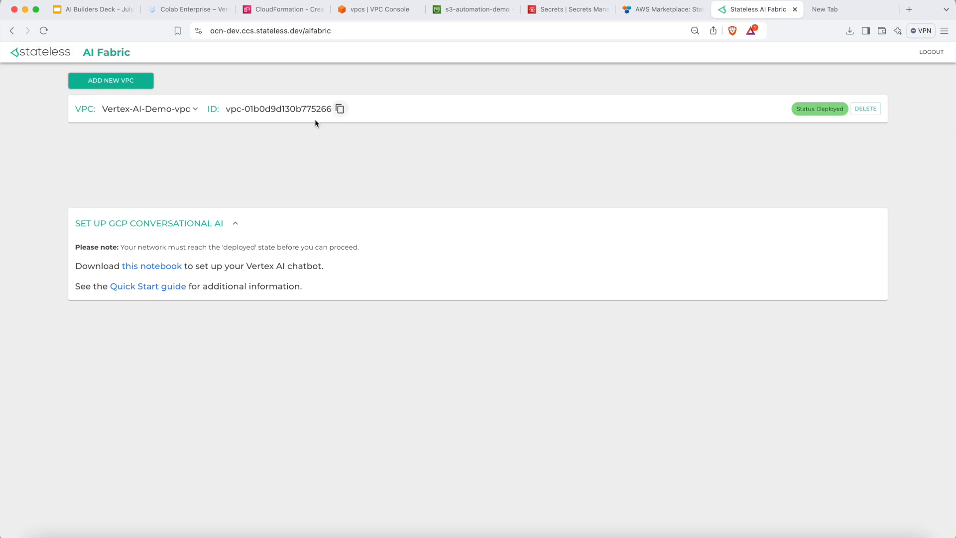
click(288, 9)
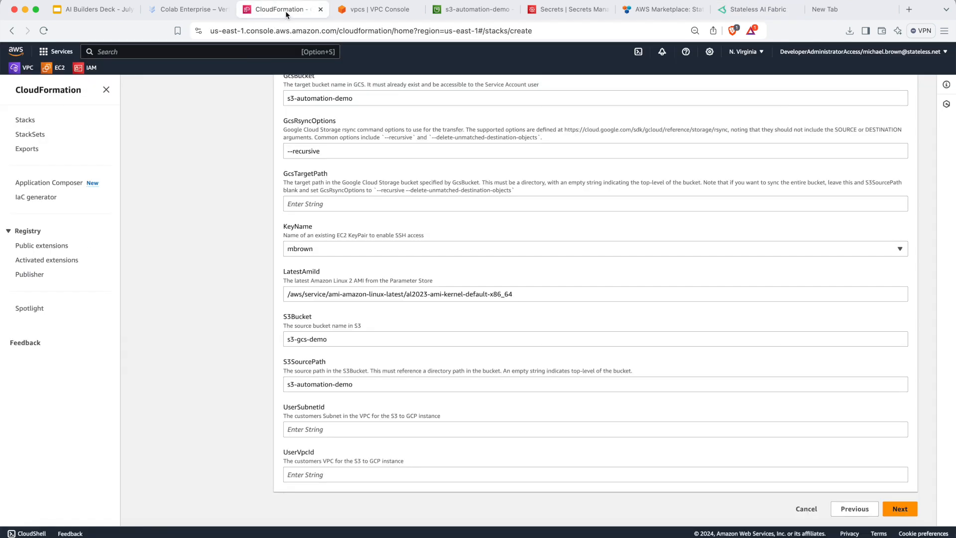
click(308, 428)
click(308, 475)
text(vpc-01b0d9d130b775266)
- Copy the first subnet ID of Vertex-AI-Demo-vpc from AI Fabric and set UserSubnetId to subnet-059e0351d669d2681
click(771, 15)
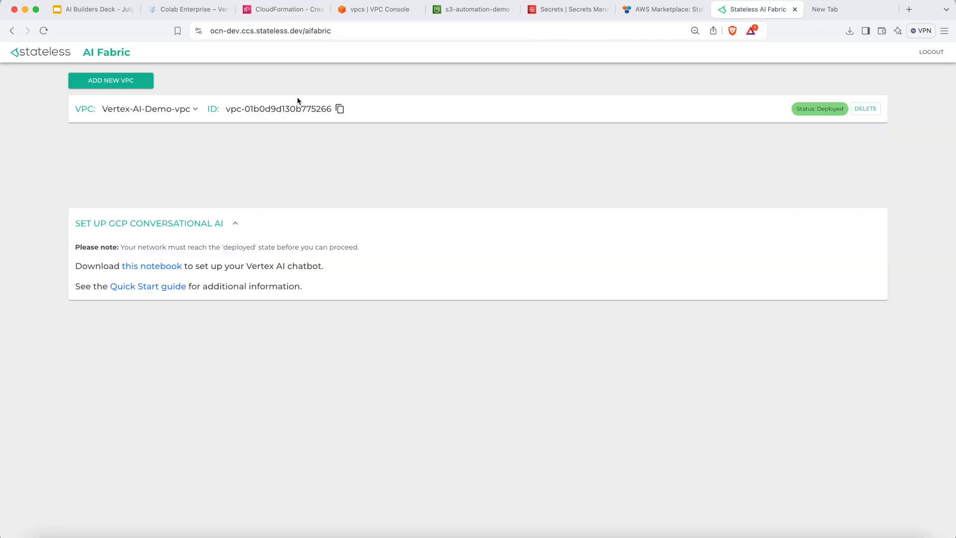
click(195, 105)
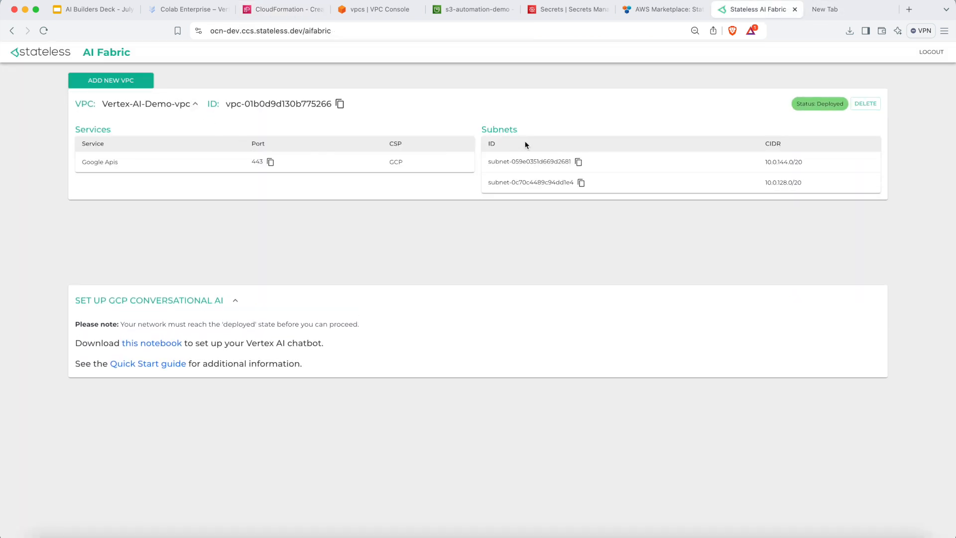
click(578, 163)
click(301, 12)
click(372, 429)
key(super+v)
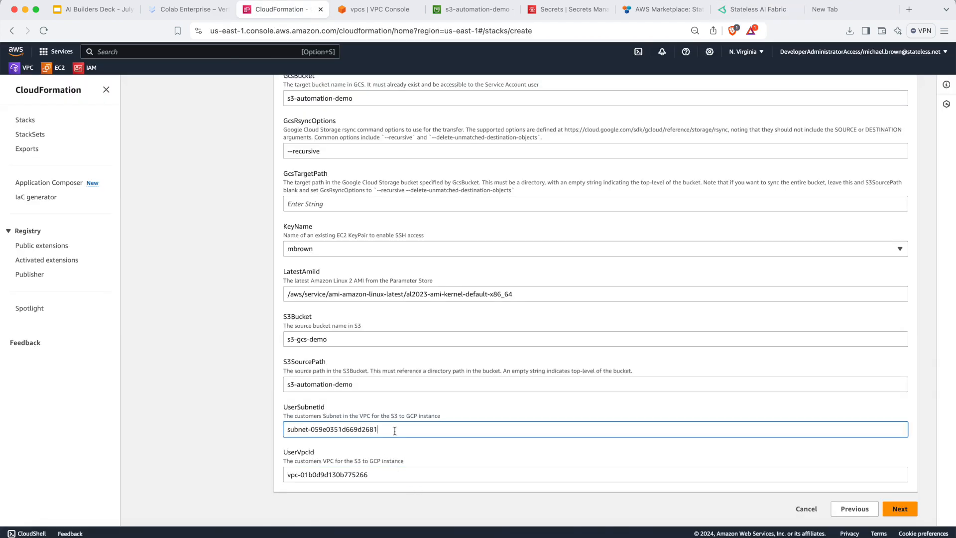
- Keep the default stack options, acknowledge that CloudFormation might create IAM resources with custom names, and submit the stack
click(905, 514)
scroll(815, 456, down, 10)
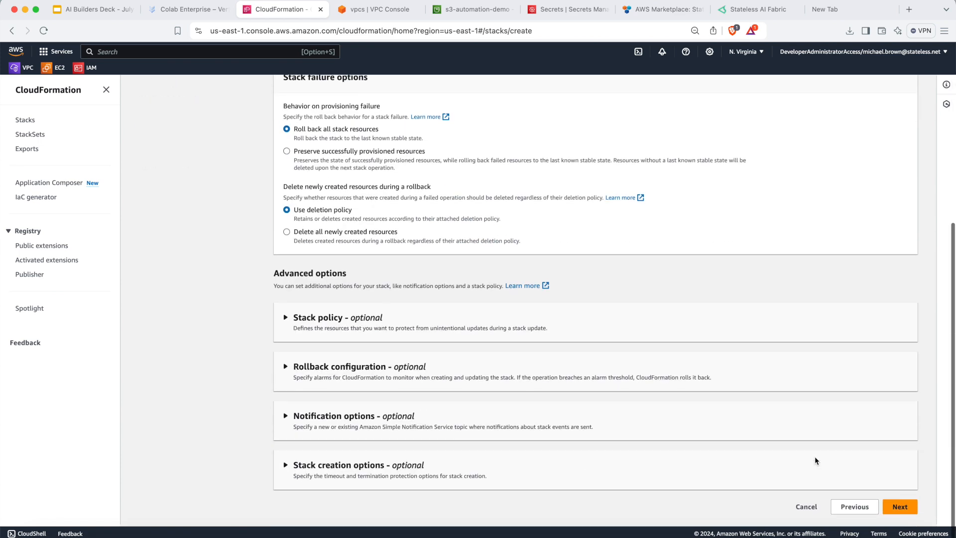
click(902, 511)
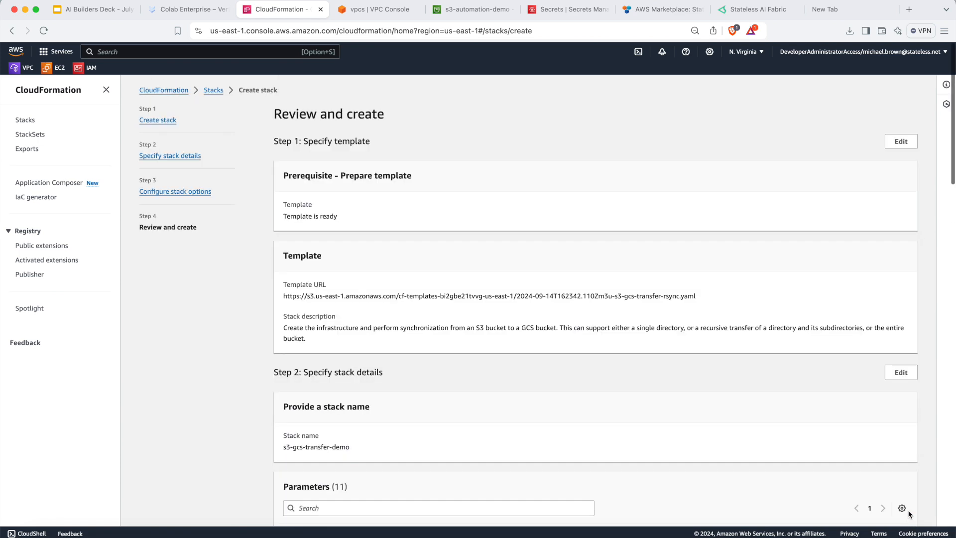
scroll(738, 429, down, 15)
scroll(738, 429, down, 6)
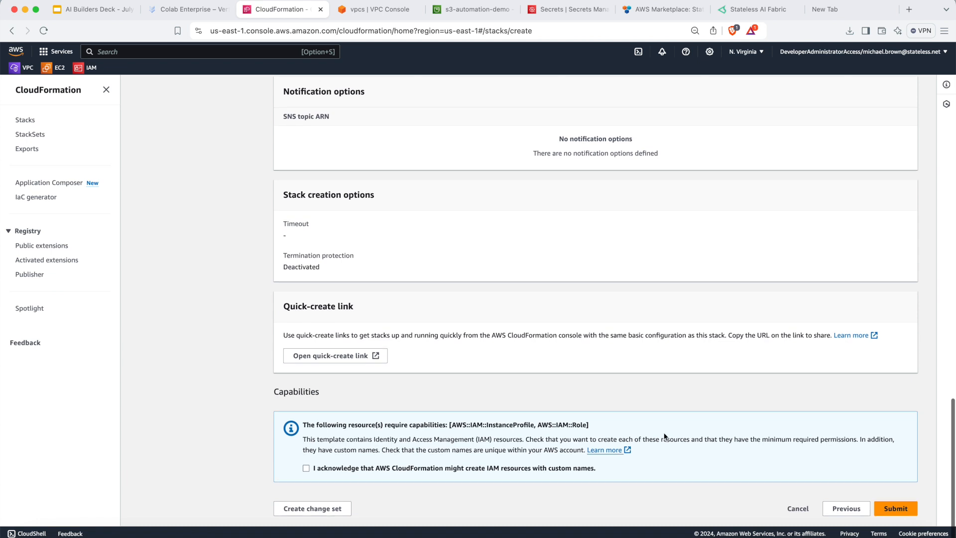
click(381, 471)
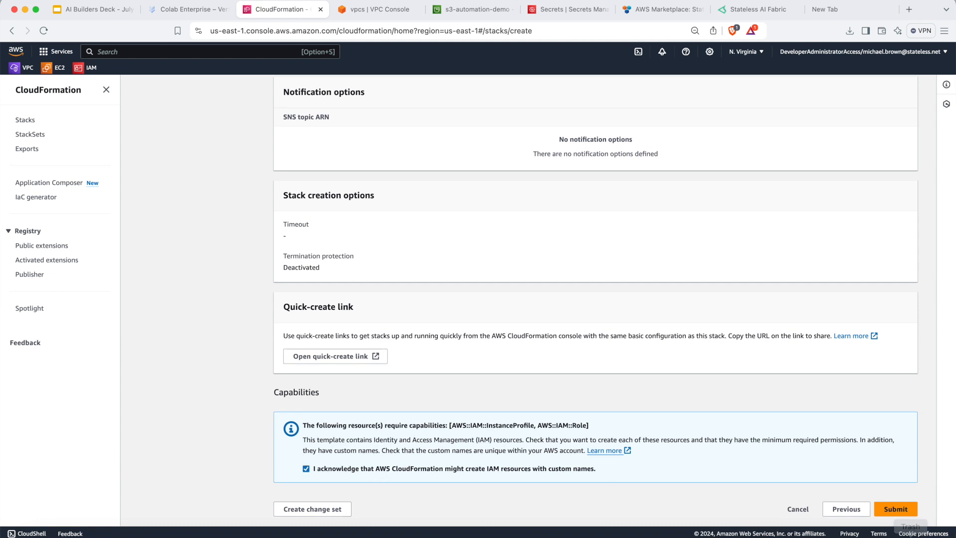
click(903, 509)
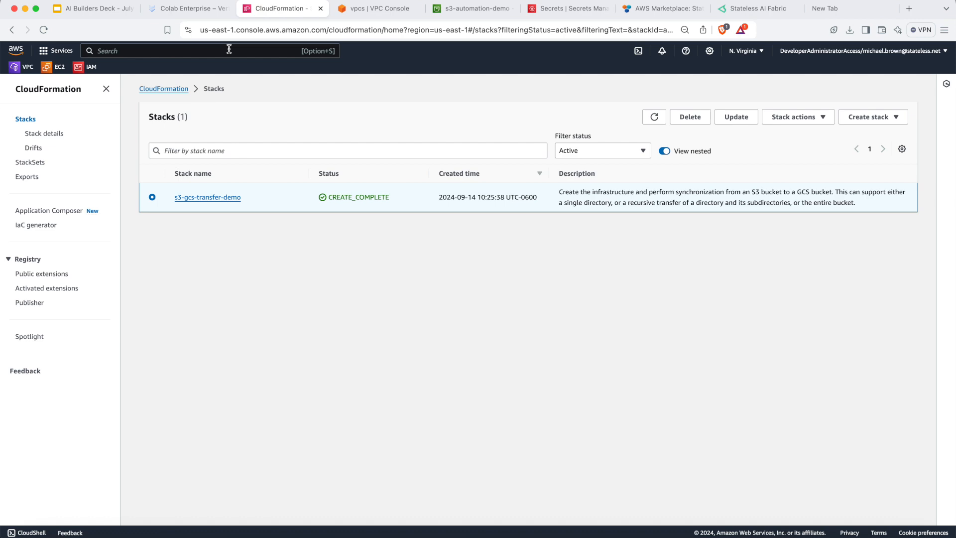
- Return to the Colab Enterprise notebook and run the See transferred objects cell to list the GCS bucket's items
click(204, 15)
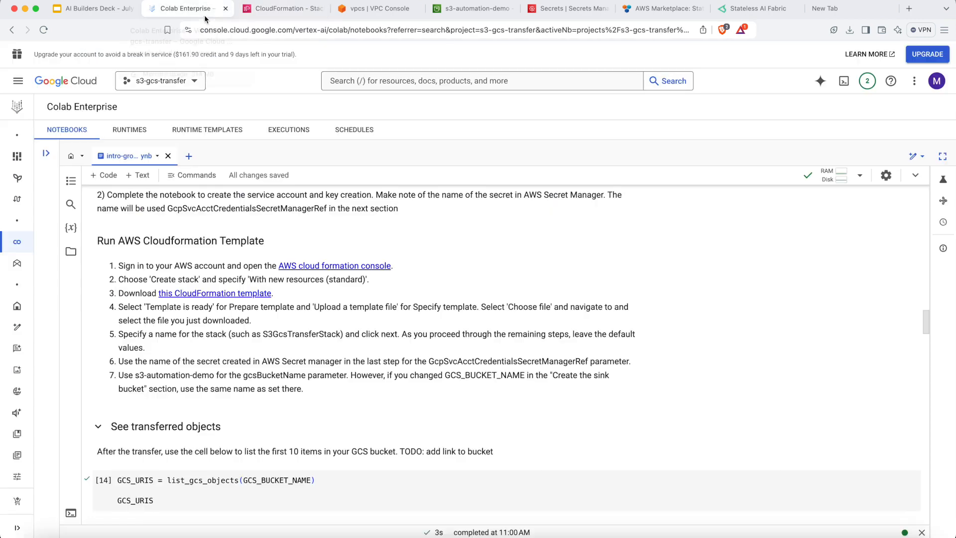
scroll(103, 406, down, 3)
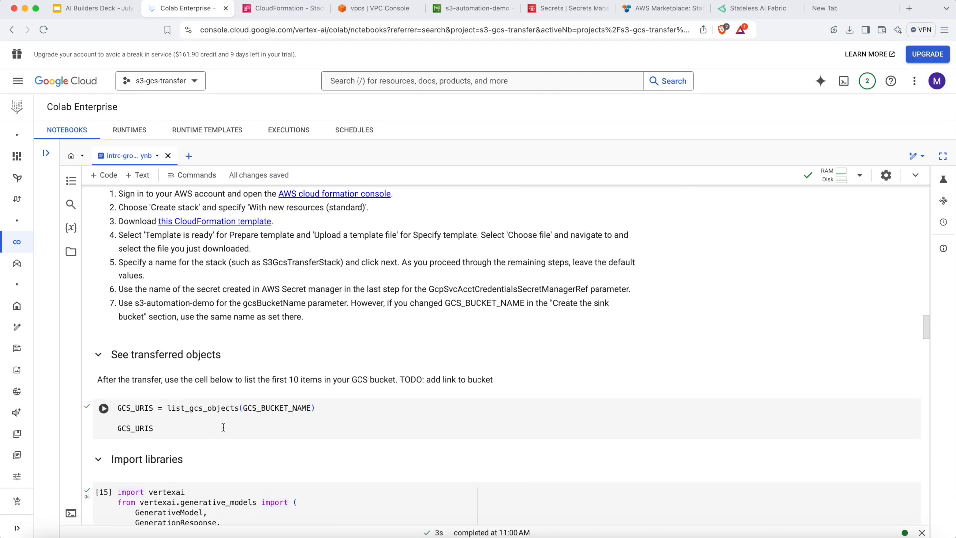
click(103, 408)
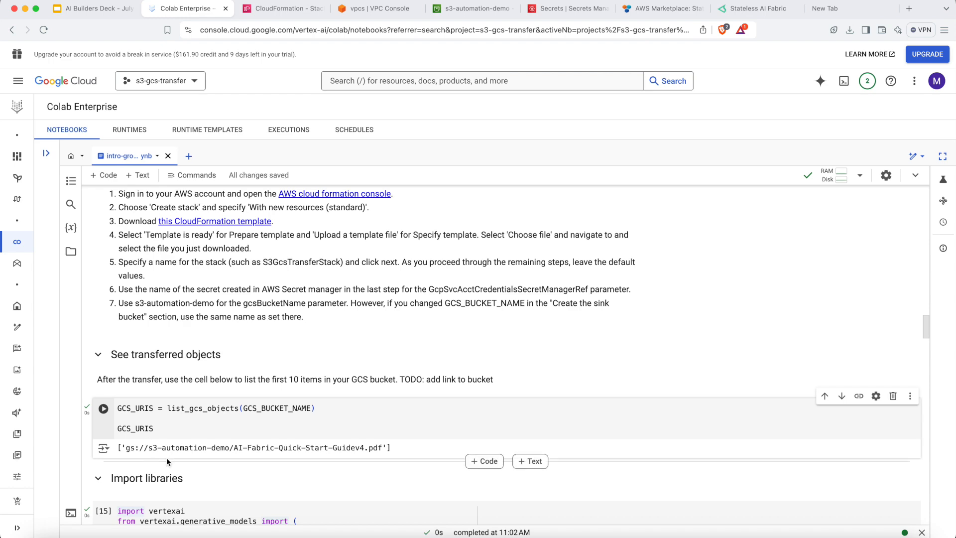
- Run the Import libraries cell to initialize Vertex AI and the gemini-1.5-pro-001 model
scroll(187, 465, down, 1)
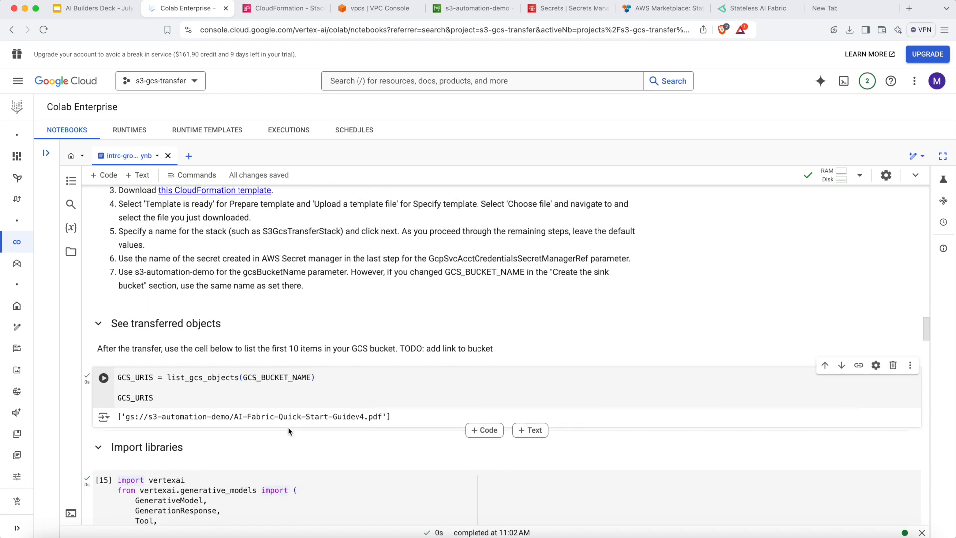
scroll(289, 431, down, 4)
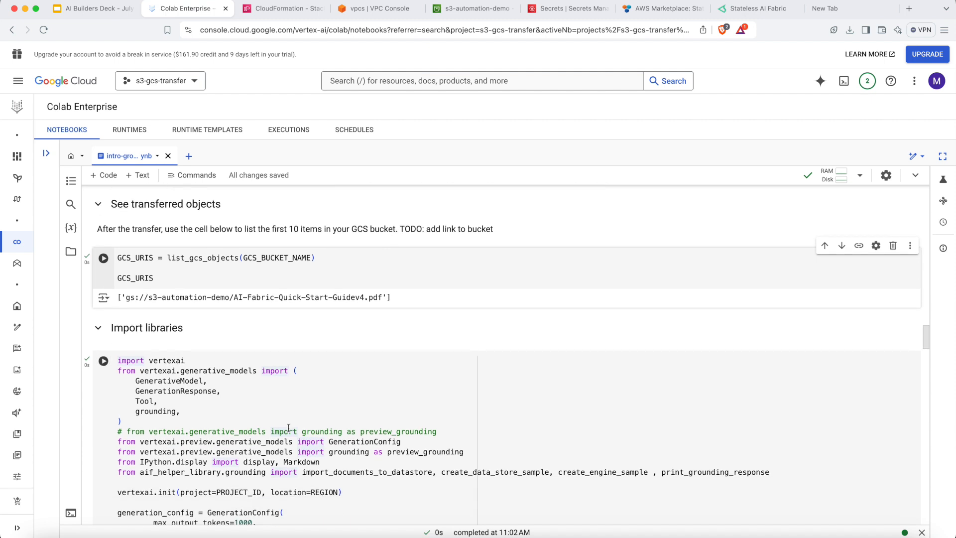
click(104, 363)
scroll(200, 393, down, 3)
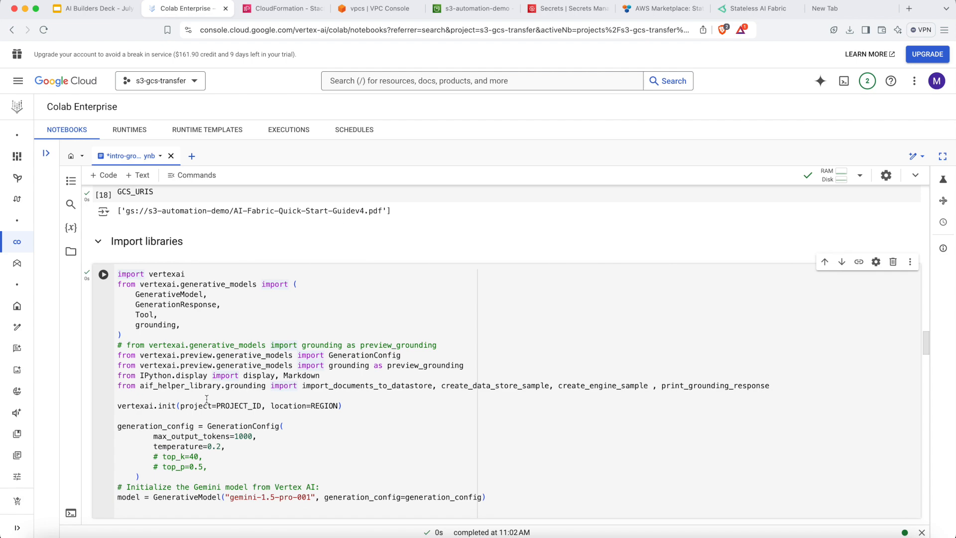
scroll(206, 400, down, 1)
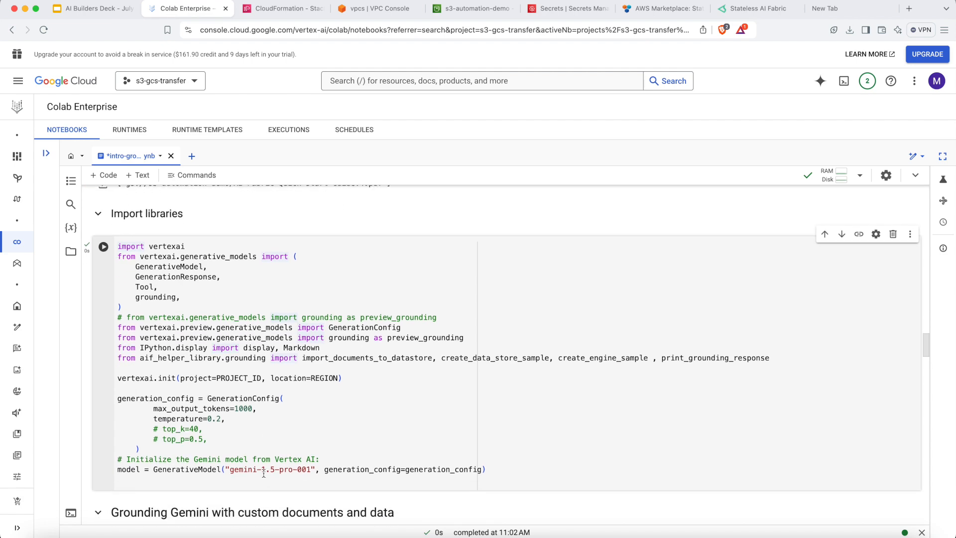
- Run the cells that define test-aif-datastore and test-aif-engine and that create the data store, import the GCS documents and create the engine
scroll(264, 473, down, 5)
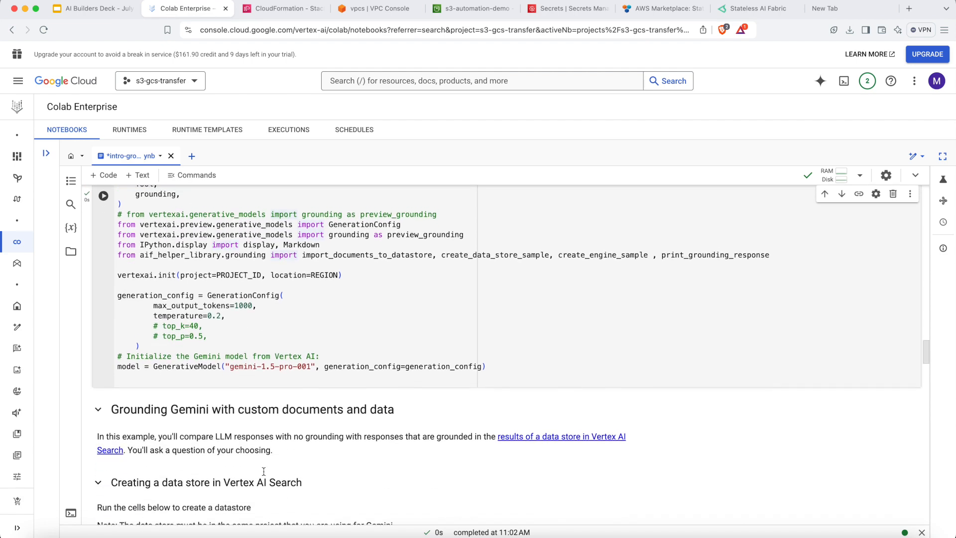
click(264, 474)
scroll(264, 468, down, 1)
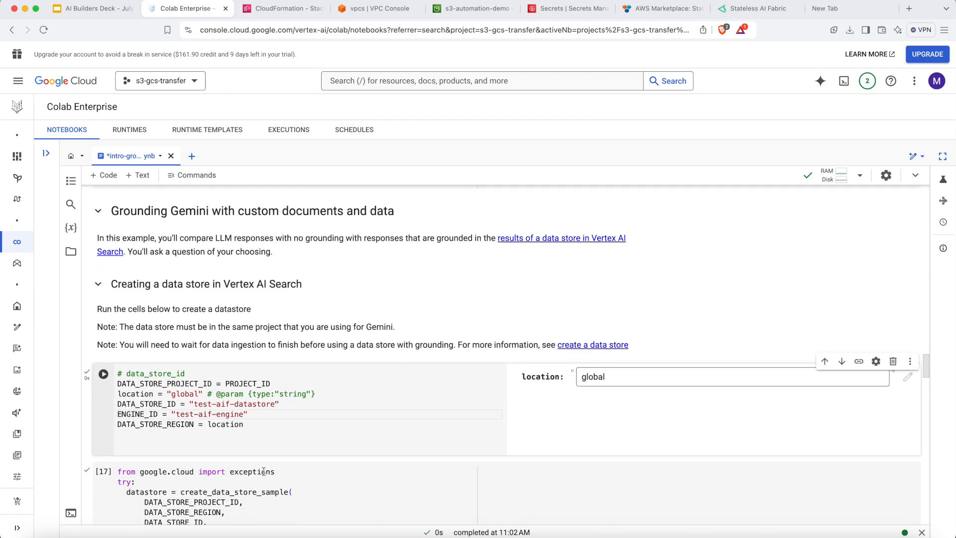
scroll(165, 408, down, 2)
click(165, 408)
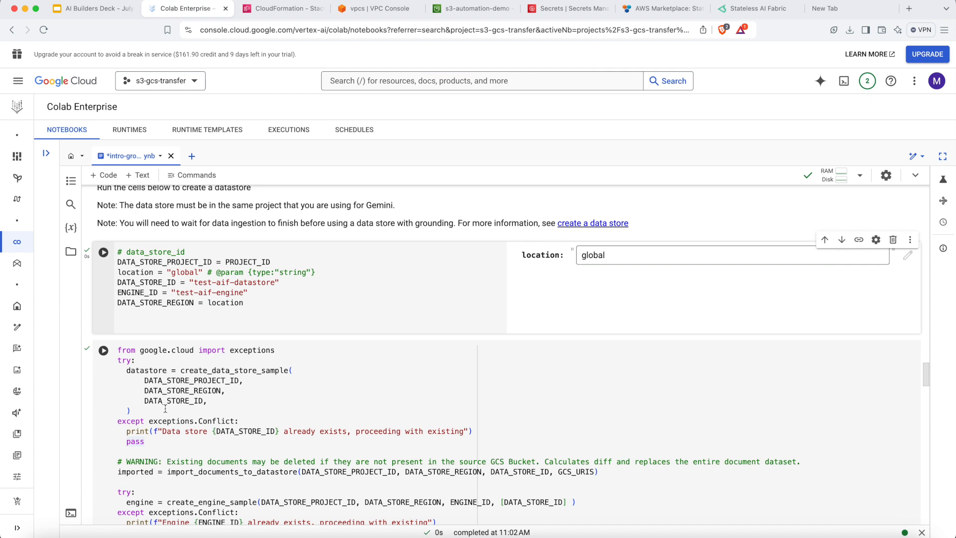
click(103, 351)
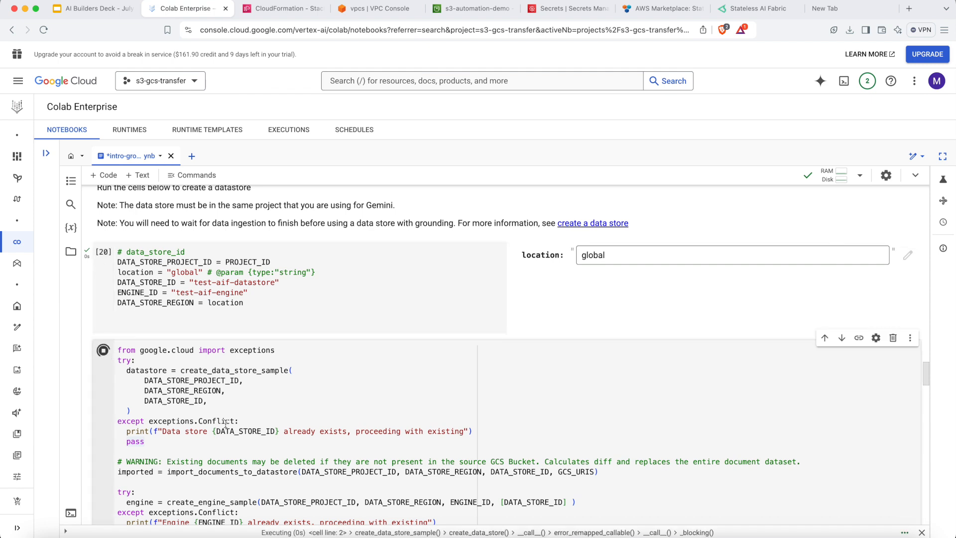
scroll(225, 424, down, 1)
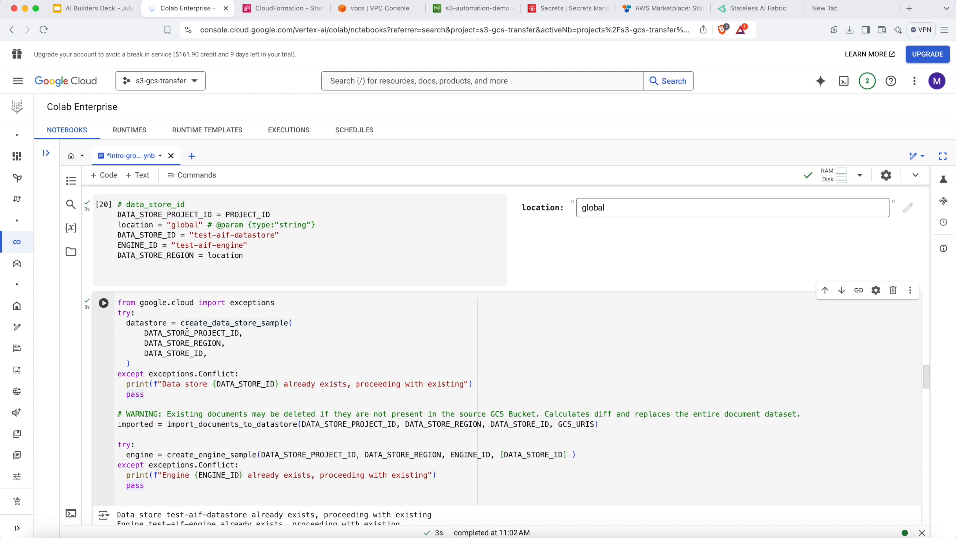
scroll(191, 346, down, 1)
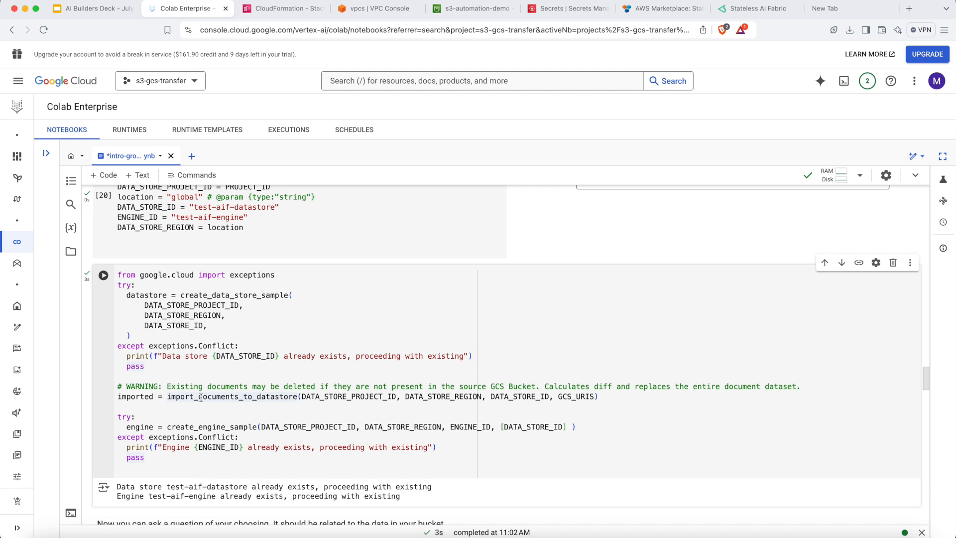
scroll(201, 397, down, 2)
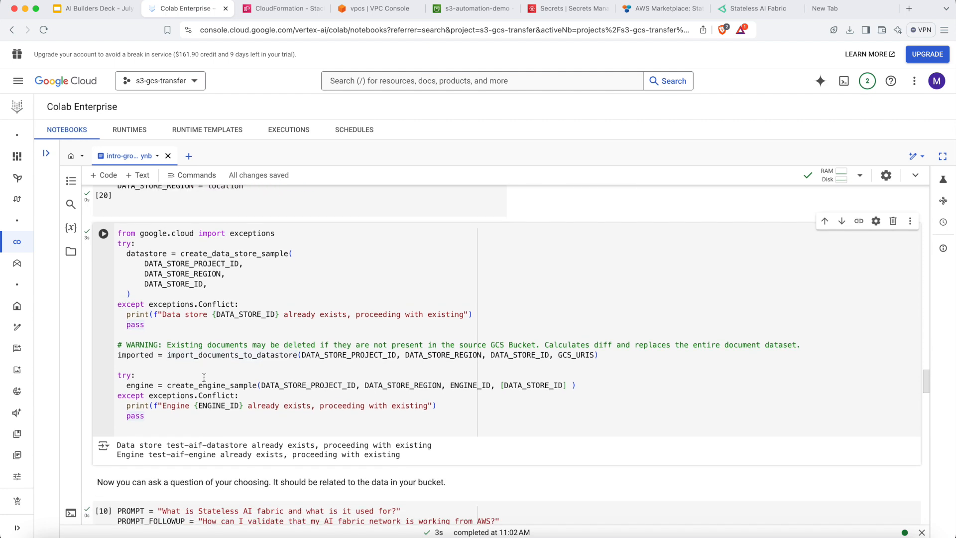
scroll(204, 378, down, 1)
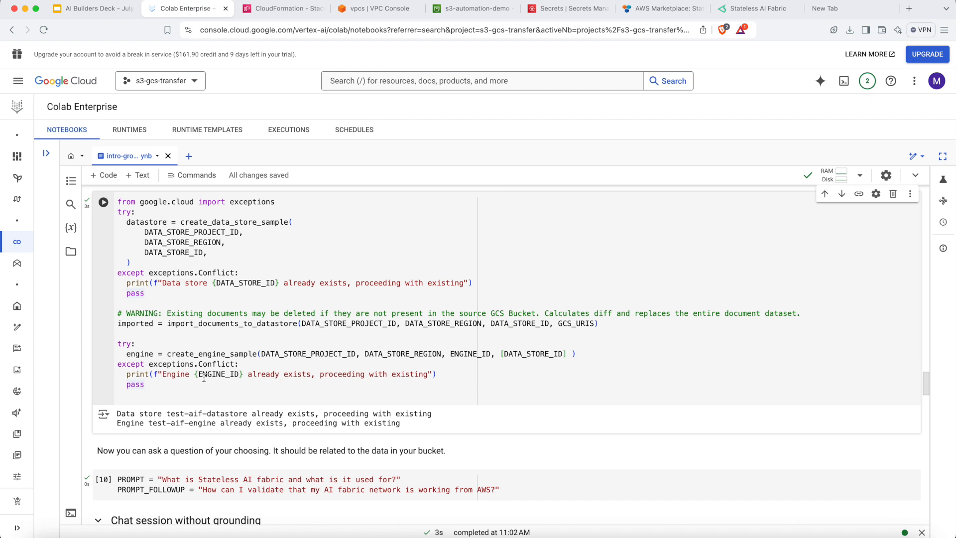
- Set PROMPT_FOLLOWUP to "What services are supported on AI Fabric?" and run the prompt cell
scroll(203, 379, down, 2)
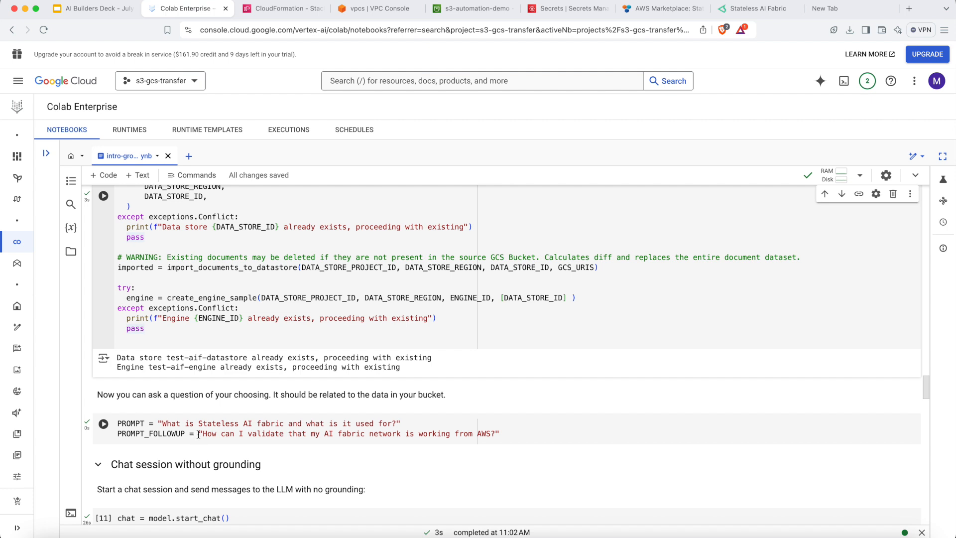
drag(203, 435, 432, 435)
click(391, 432)
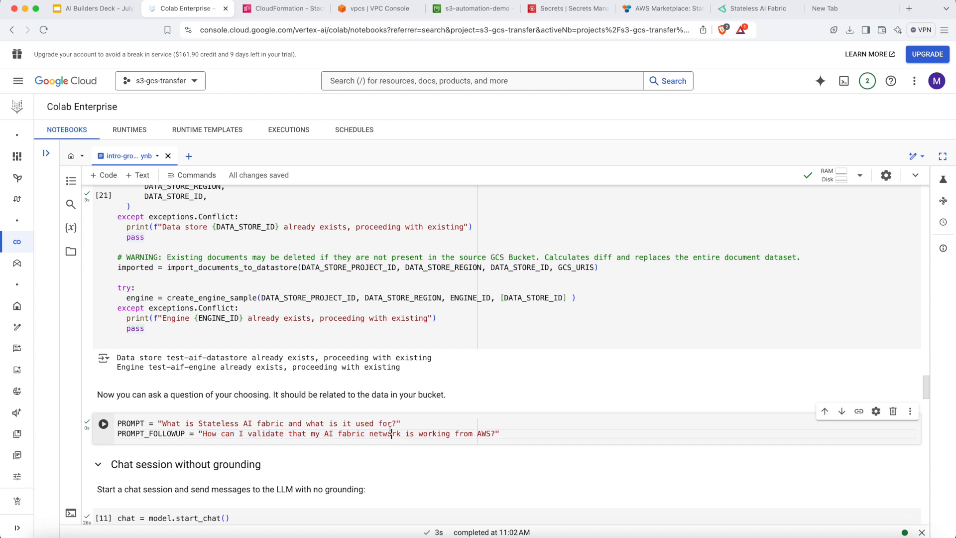
click(392, 423)
drag(203, 434, 495, 436)
text(What )
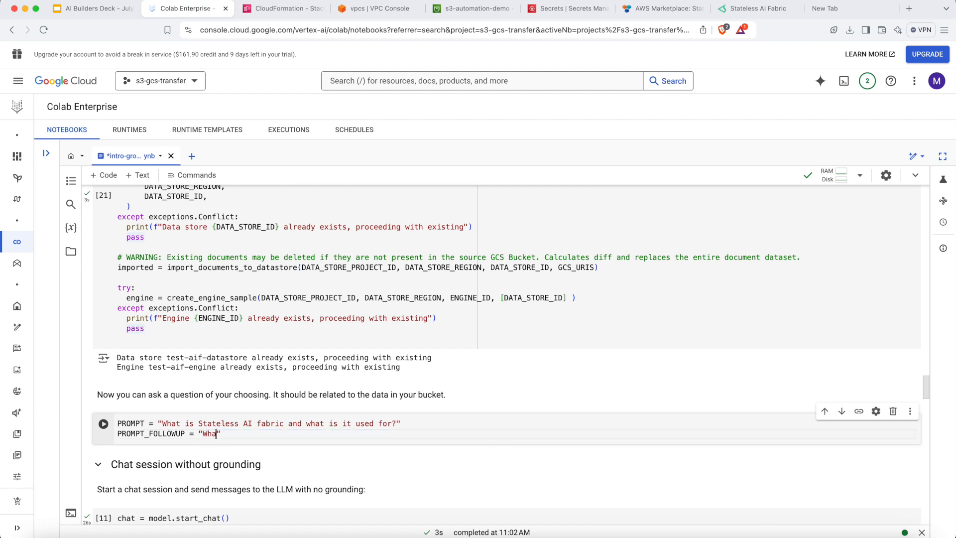
text(services are sup)
text(ported on )
text(AI Fabric)
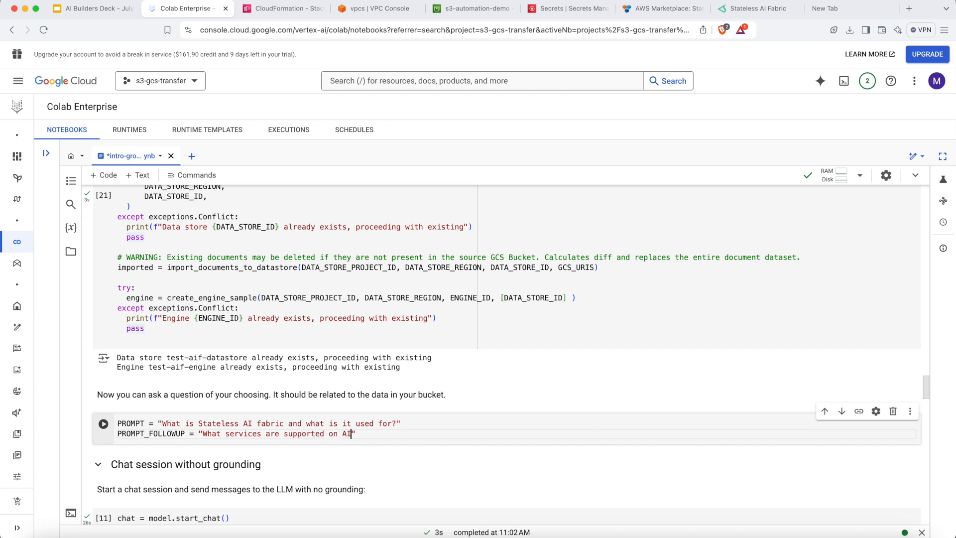
text(?)
click(103, 424)
- Run the Chat session without grounding cell and read the model's ungrounded answers to both prompts
scroll(106, 430, down, 2)
scroll(105, 430, down, 1)
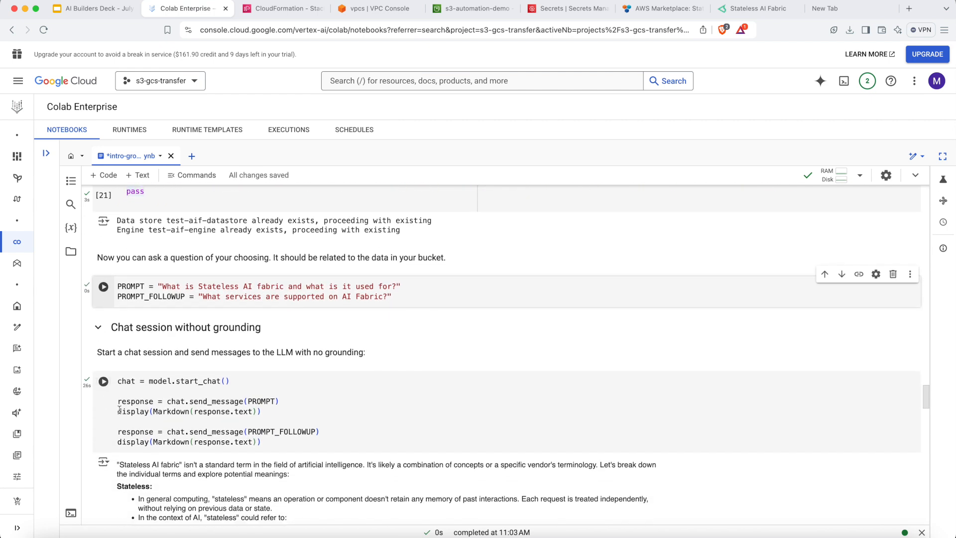
click(103, 381)
scroll(191, 380, down, 1)
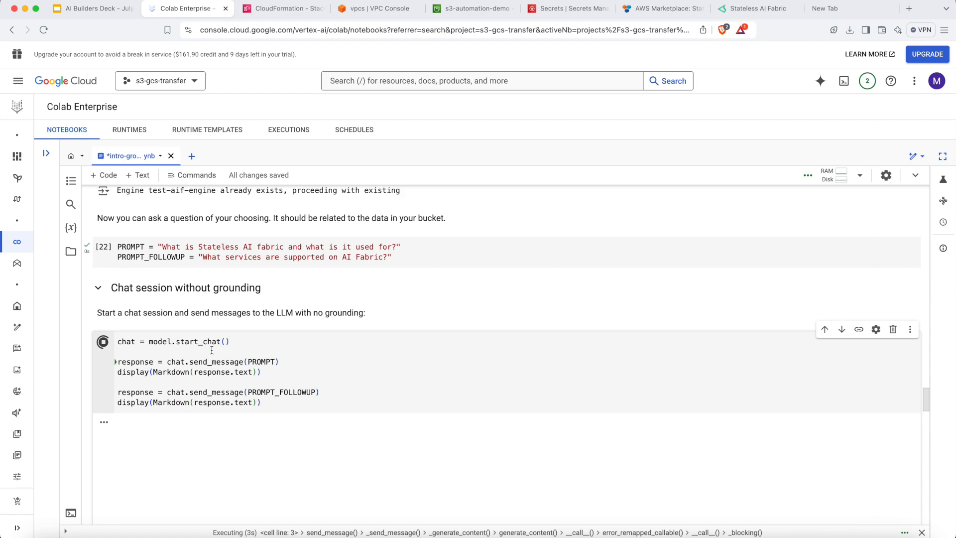
scroll(211, 350, down, 2)
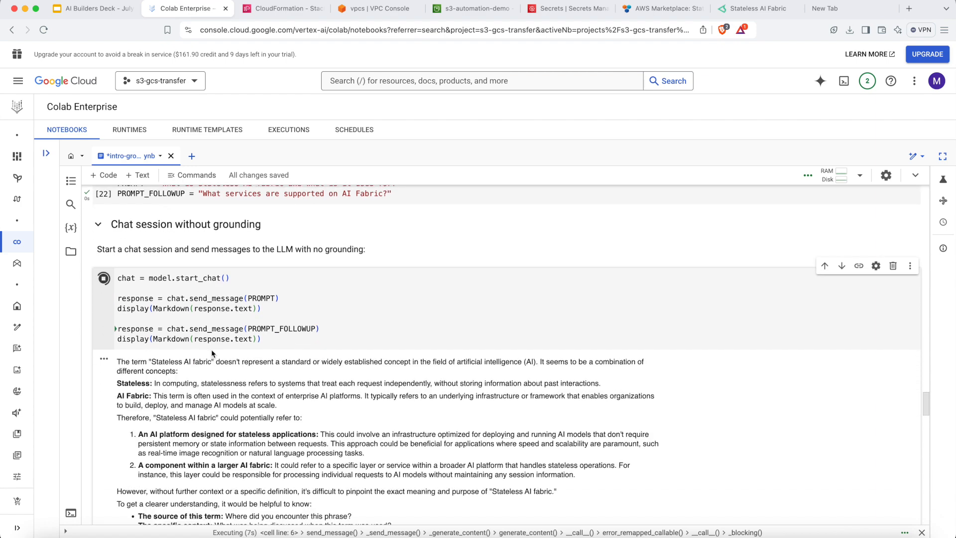
scroll(211, 349, down, 1)
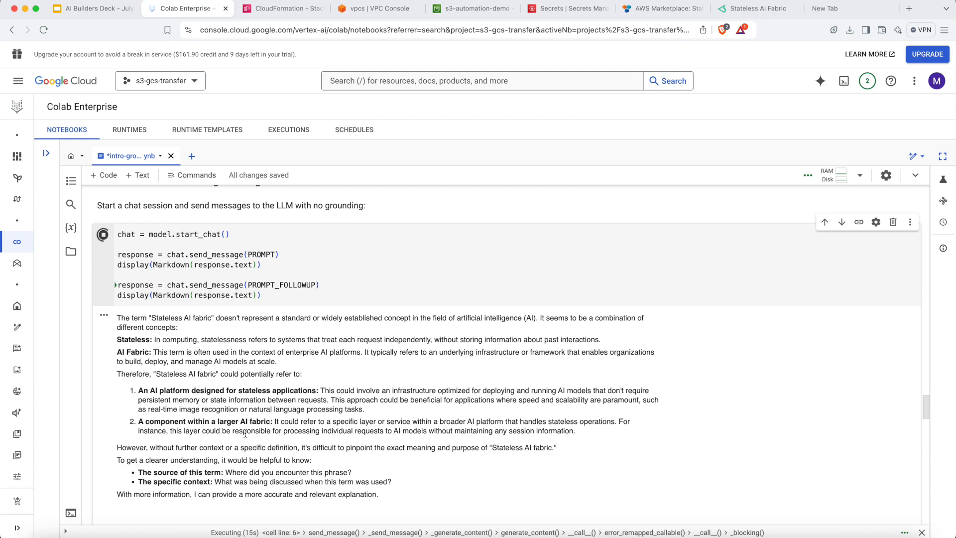
scroll(246, 434, down, 1)
scroll(223, 372, down, 5)
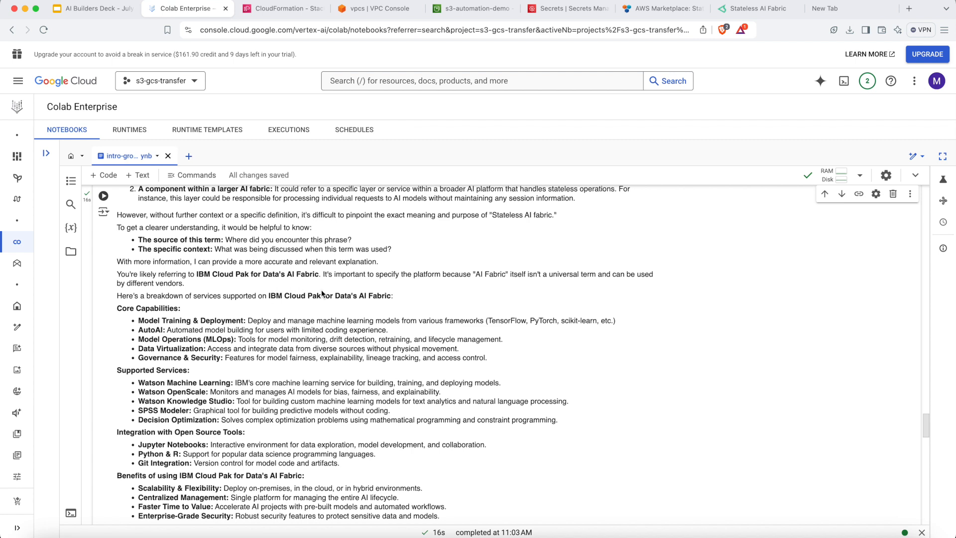
- Run the Chat session grounded in Vertex AI Search results cell and review its answers and grounding sources
scroll(362, 298, down, 8)
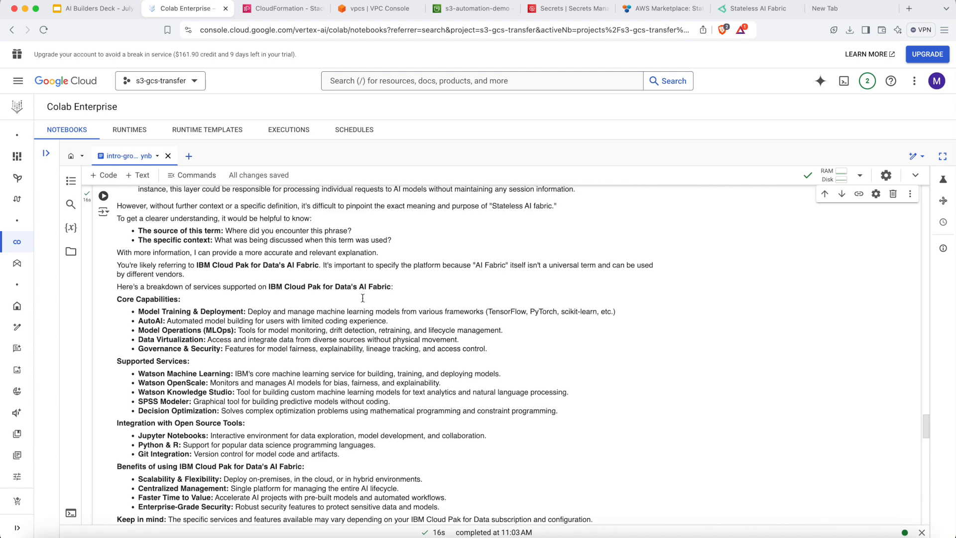
scroll(362, 298, down, 4)
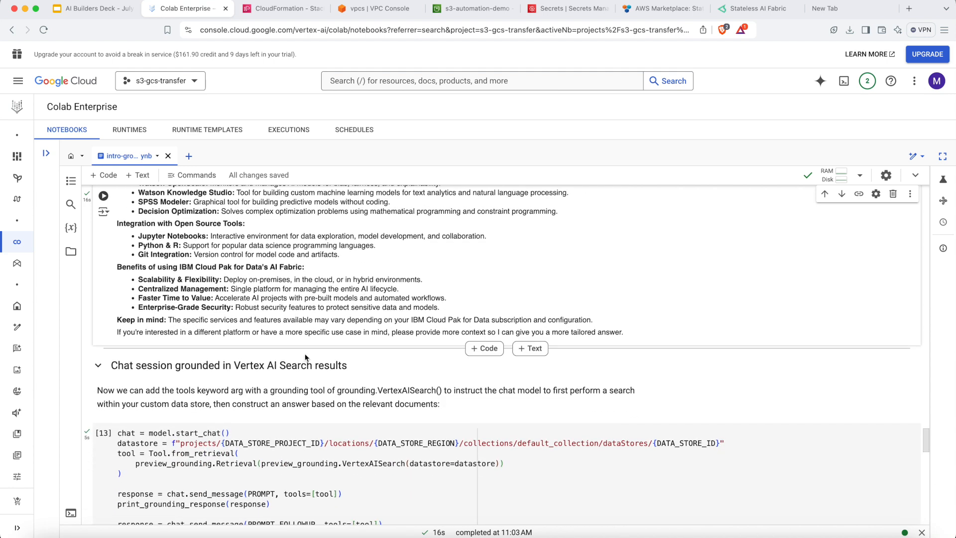
click(103, 369)
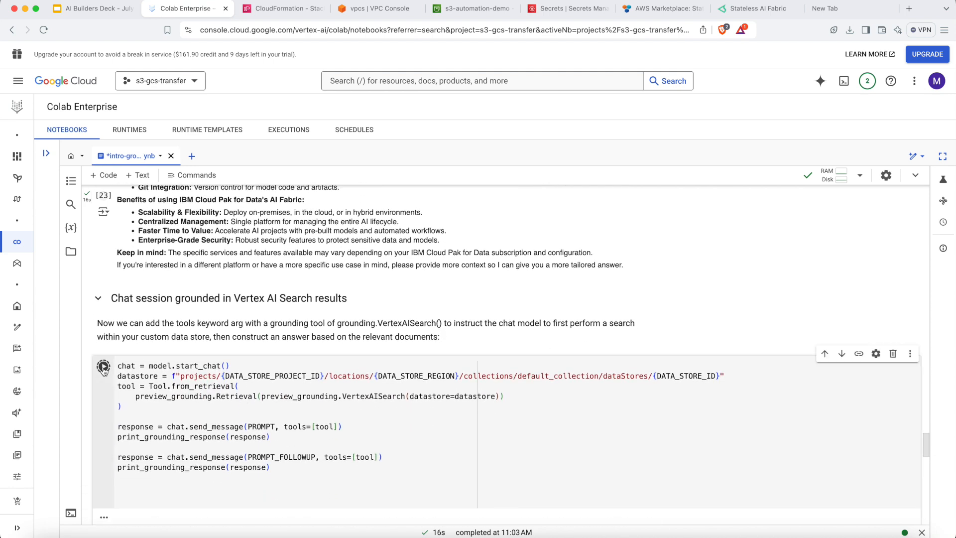
scroll(227, 350, down, 4)
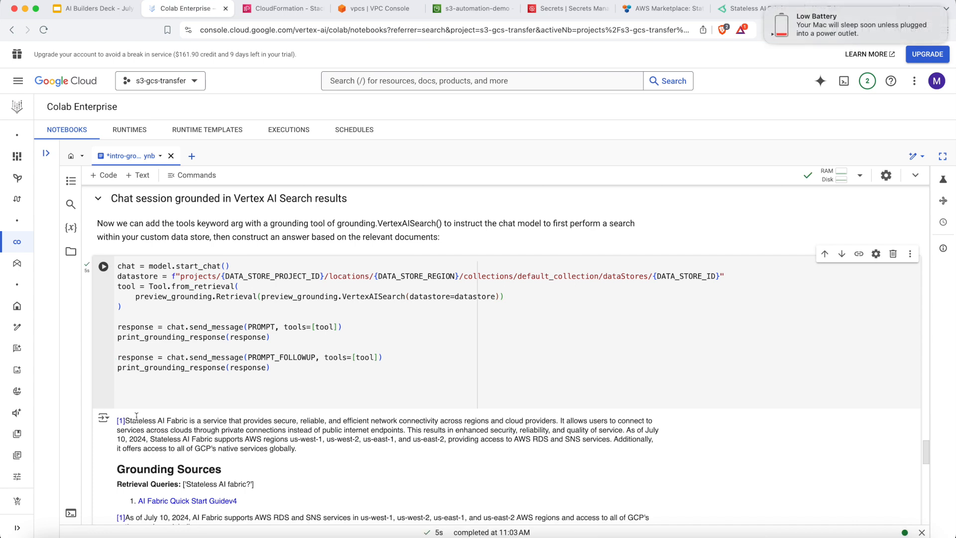
scroll(136, 416, down, 3)
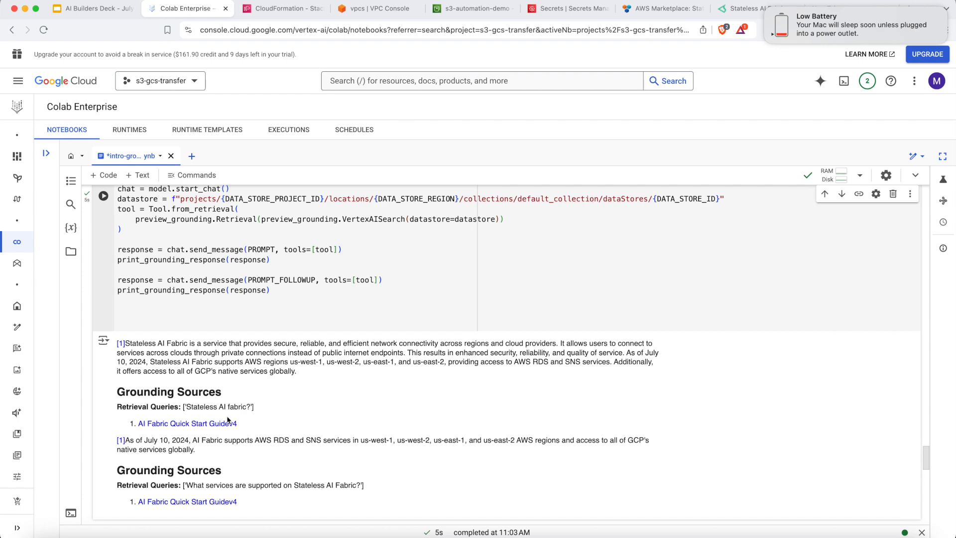
scroll(227, 422, down, 1)
scroll(227, 422, down, 2)
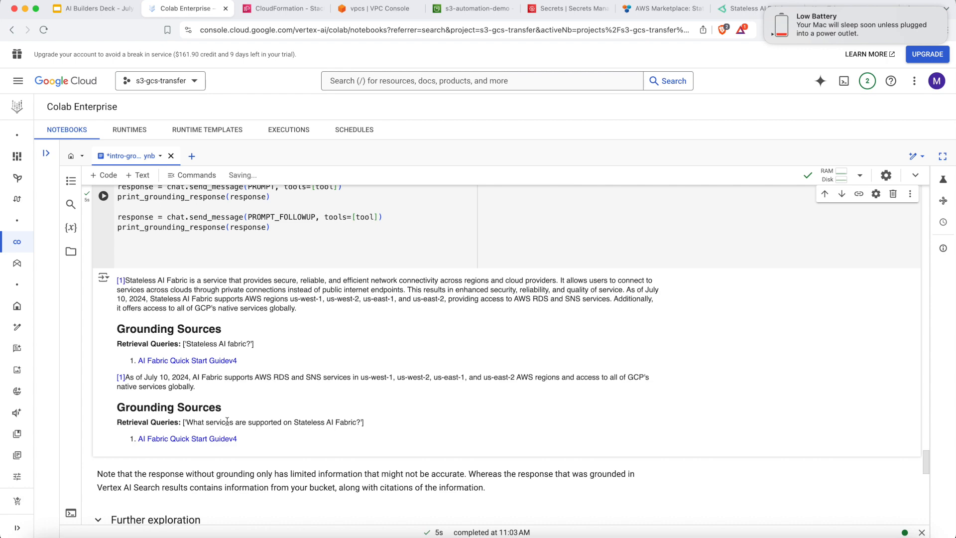
- Run the Further exploration cell that prints the search app link and open the link for test-aif-engine
scroll(227, 422, down, 5)
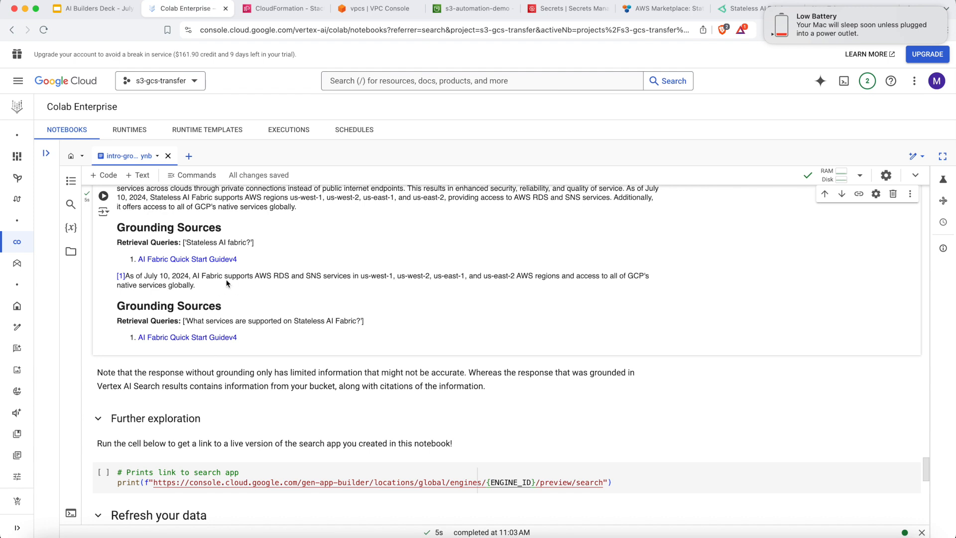
scroll(226, 287, down, 2)
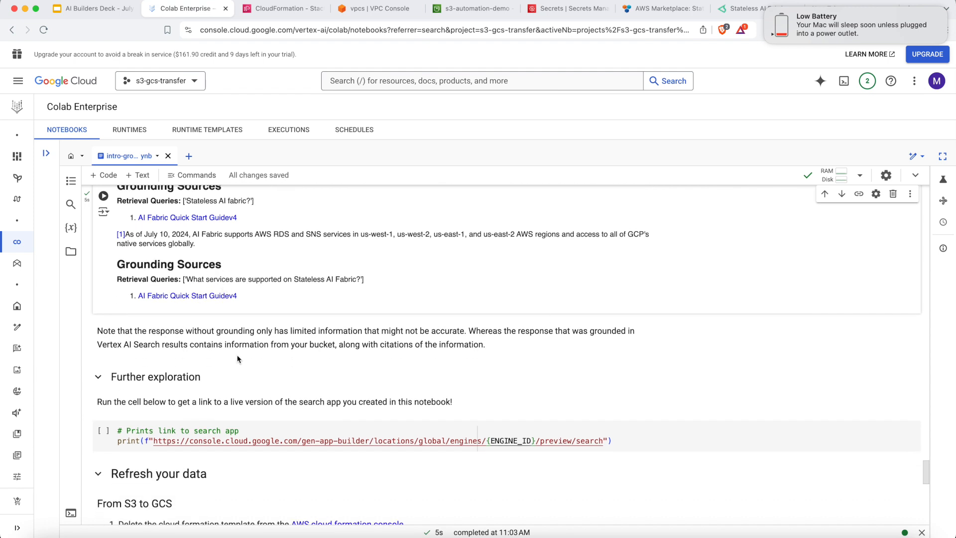
scroll(230, 399, down, 2)
click(103, 385)
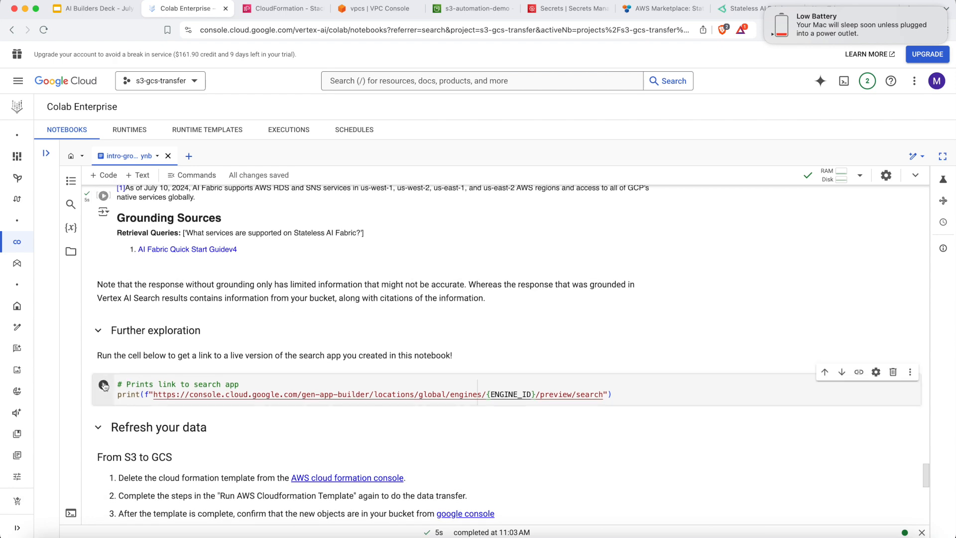
scroll(252, 344, down, 1)
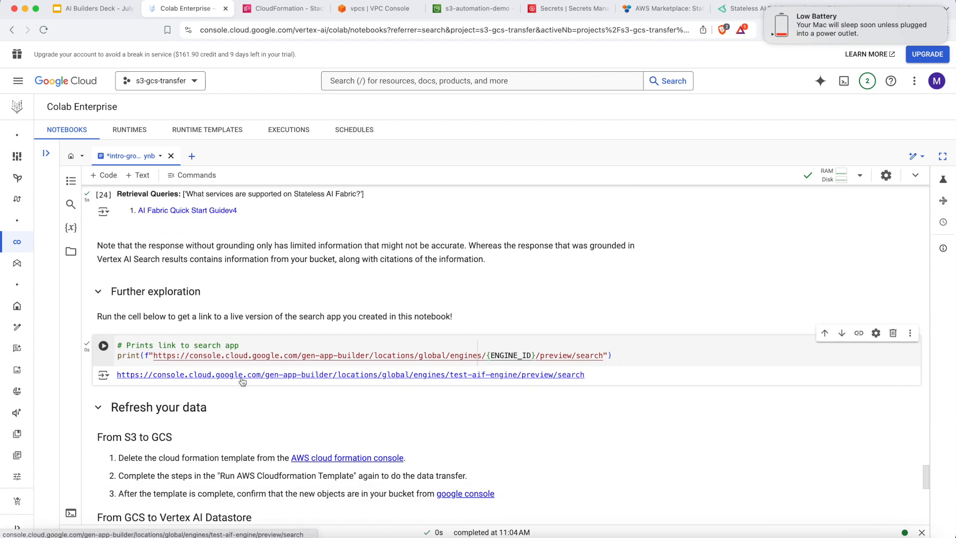
click(245, 375)
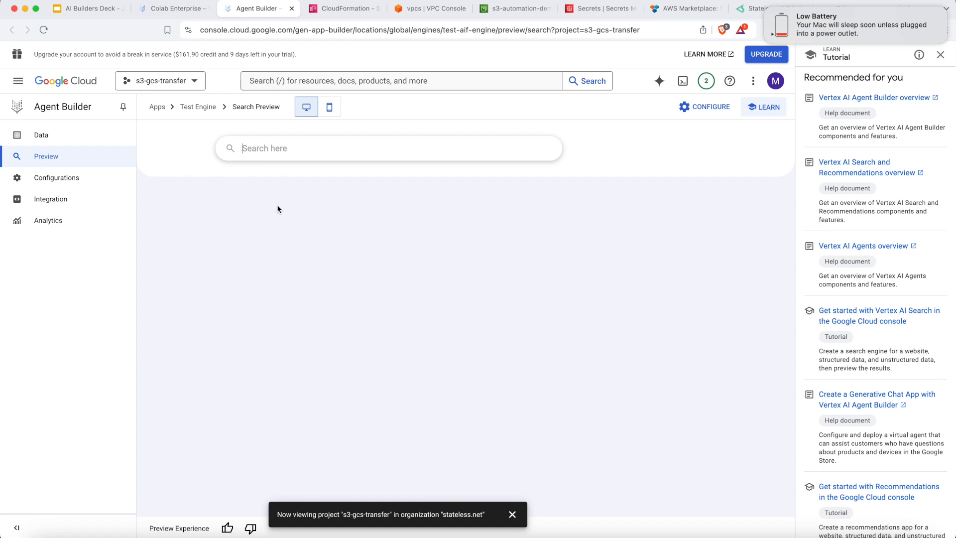
- Search the app preview for "What is AI Fabric?" and expand the full generated answer
text(What is AI Fabric?)
key(Return)
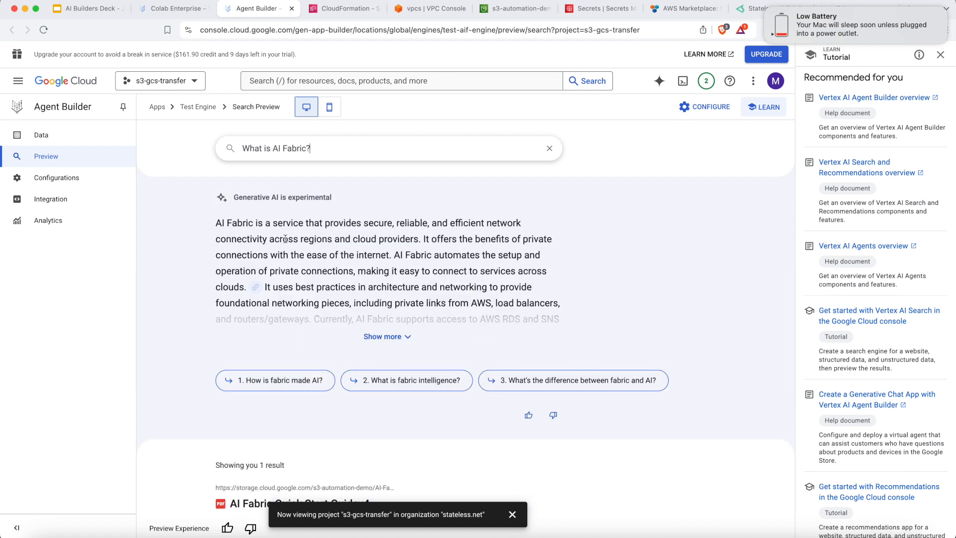
click(386, 335)
scroll(279, 337, down, 1)
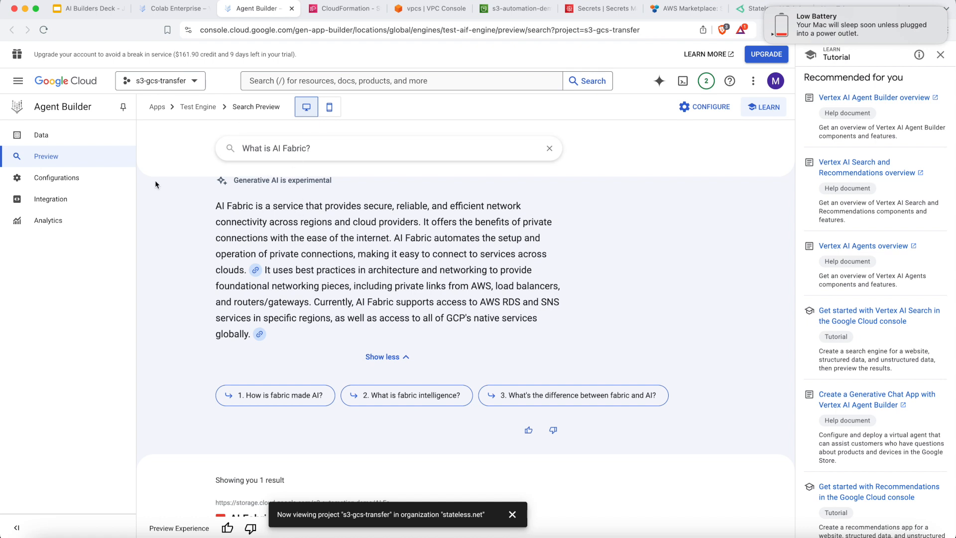
- Open the search app's configurations and review its search type, summary result count and summarization model options
click(106, 174)
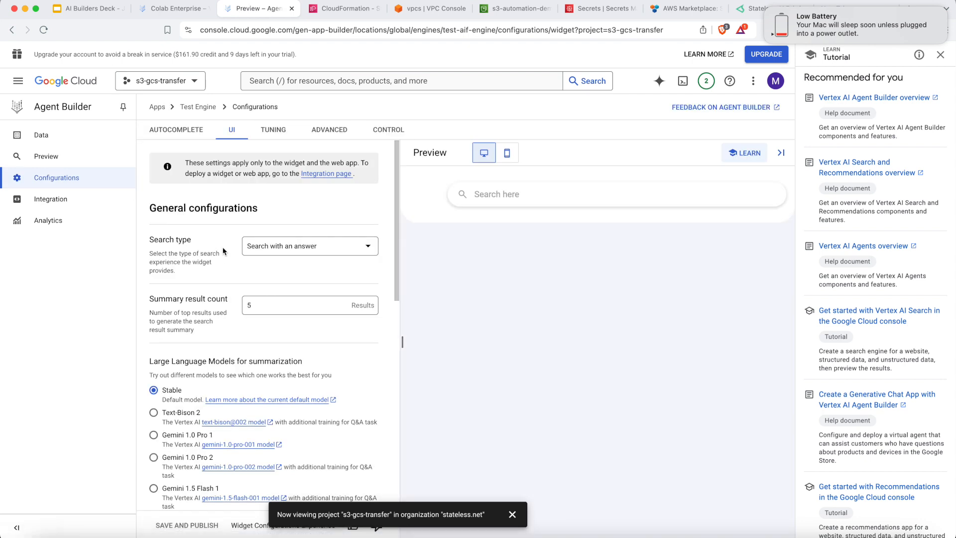
scroll(223, 251, down, 1)
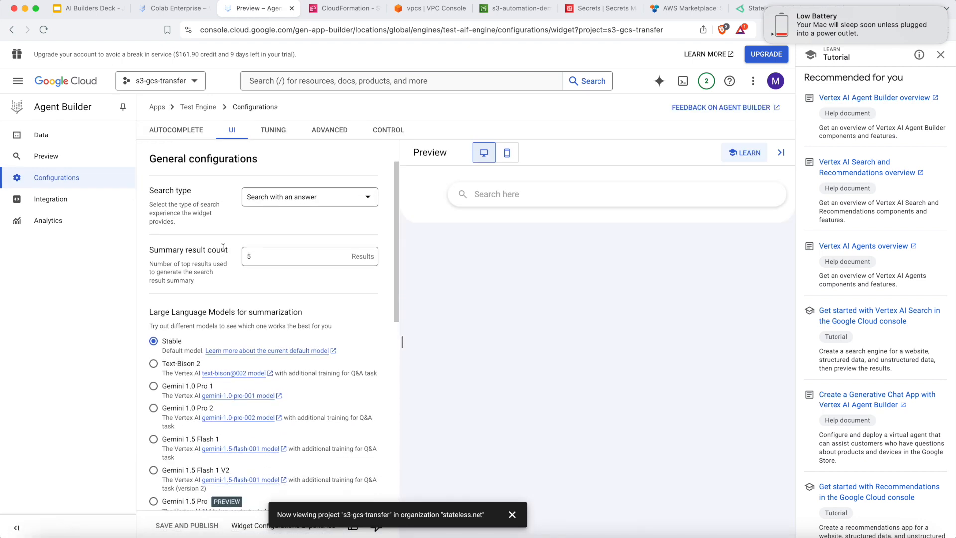
- Return to the Colab Enterprise notebook and read the Refresh your data and Cleaning up instructions
click(184, 12)
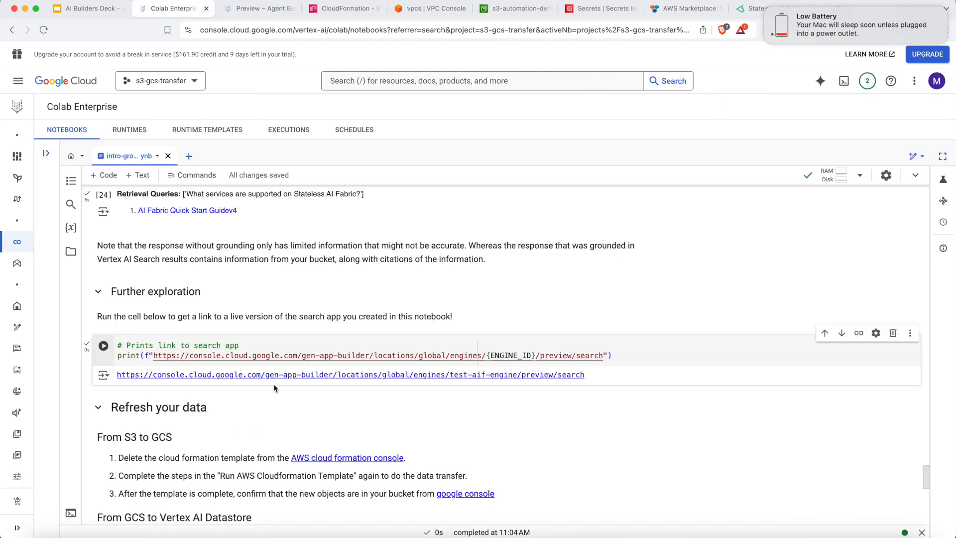
scroll(274, 388, down, 5)
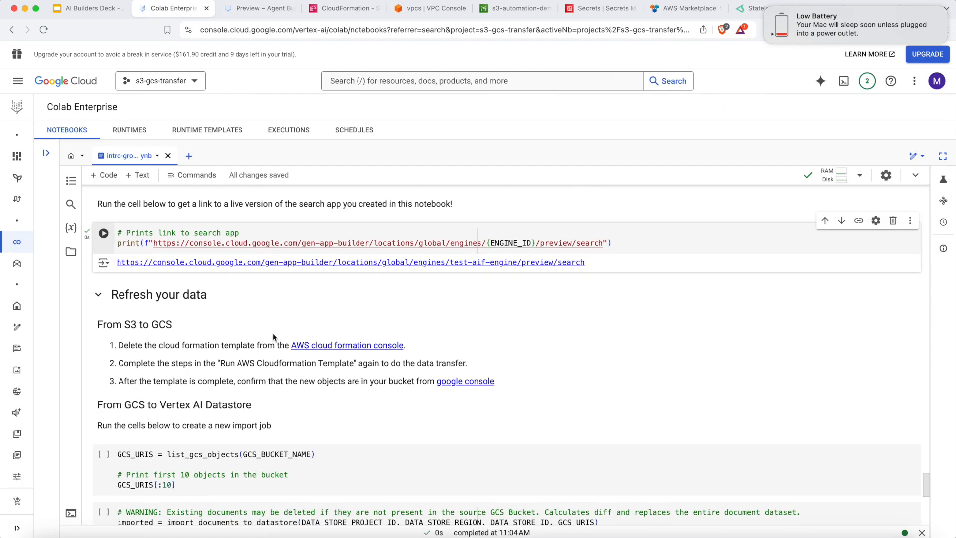
scroll(235, 324, down, 2)
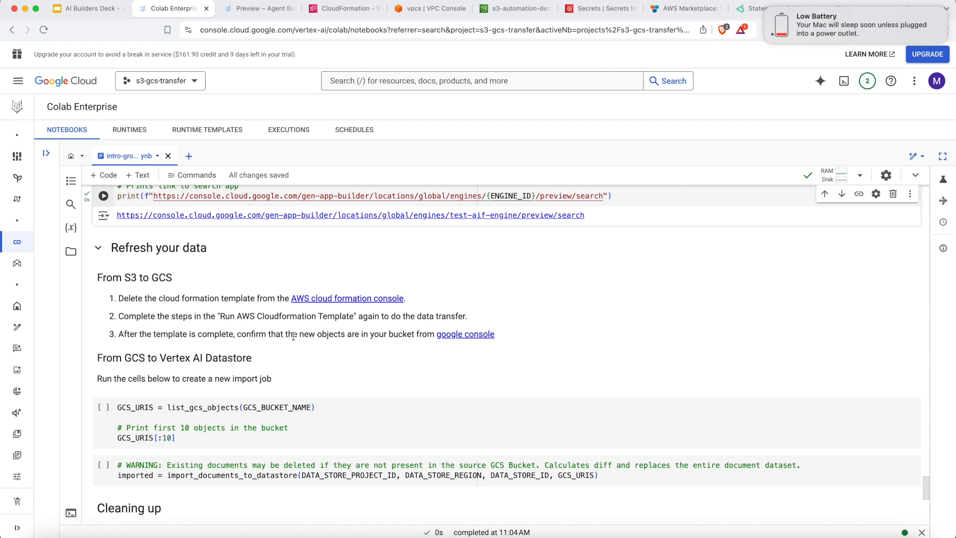
scroll(294, 336, down, 2)
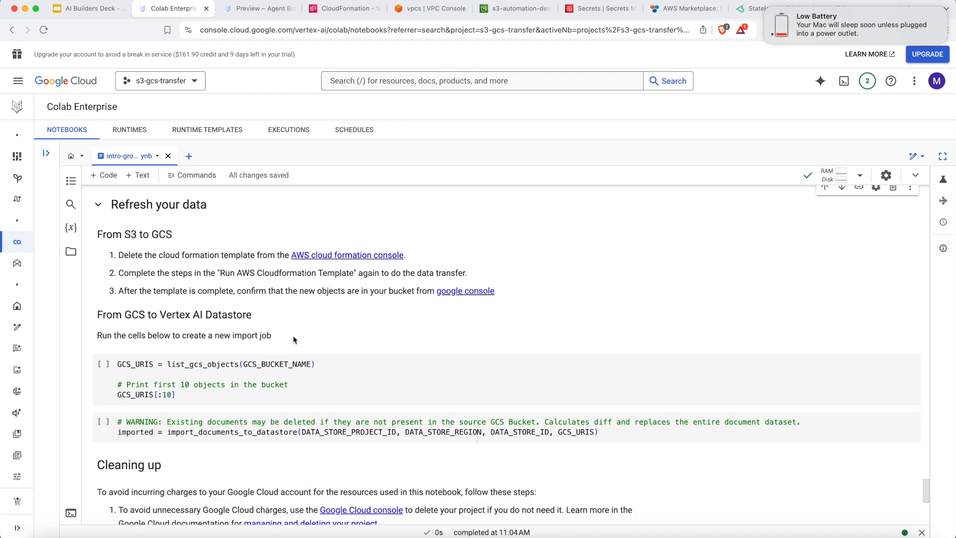
scroll(270, 397, down, 5)
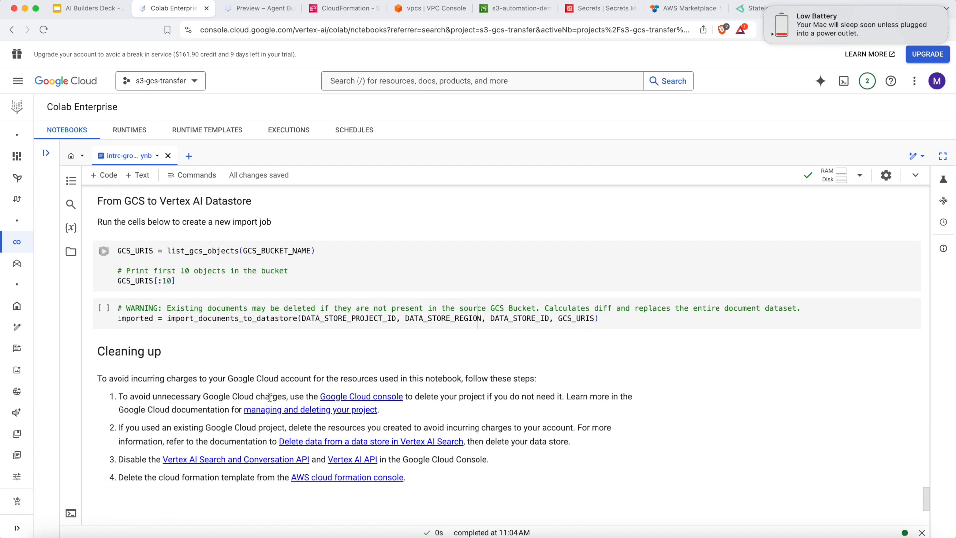